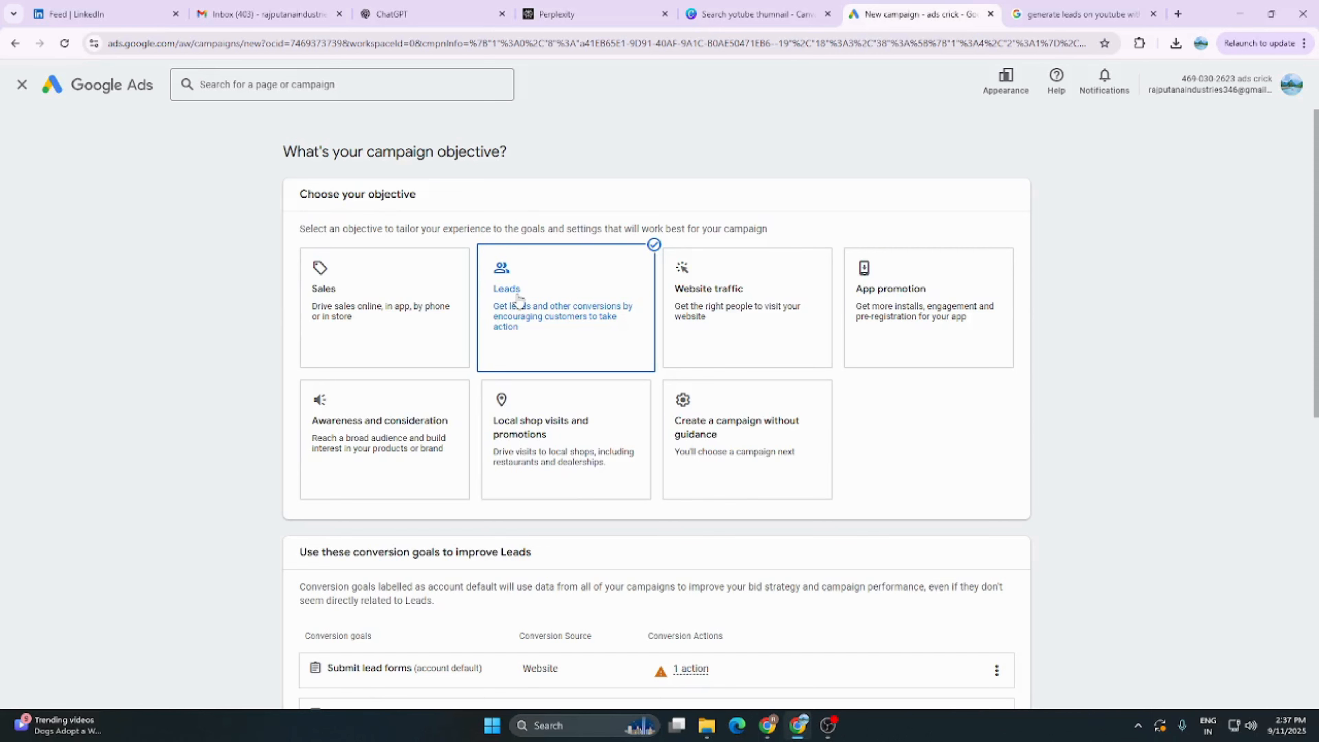
Choose Video as the campaign type for the Leads objective and continue to the campaign settings
scroll(525, 296, down, 4)
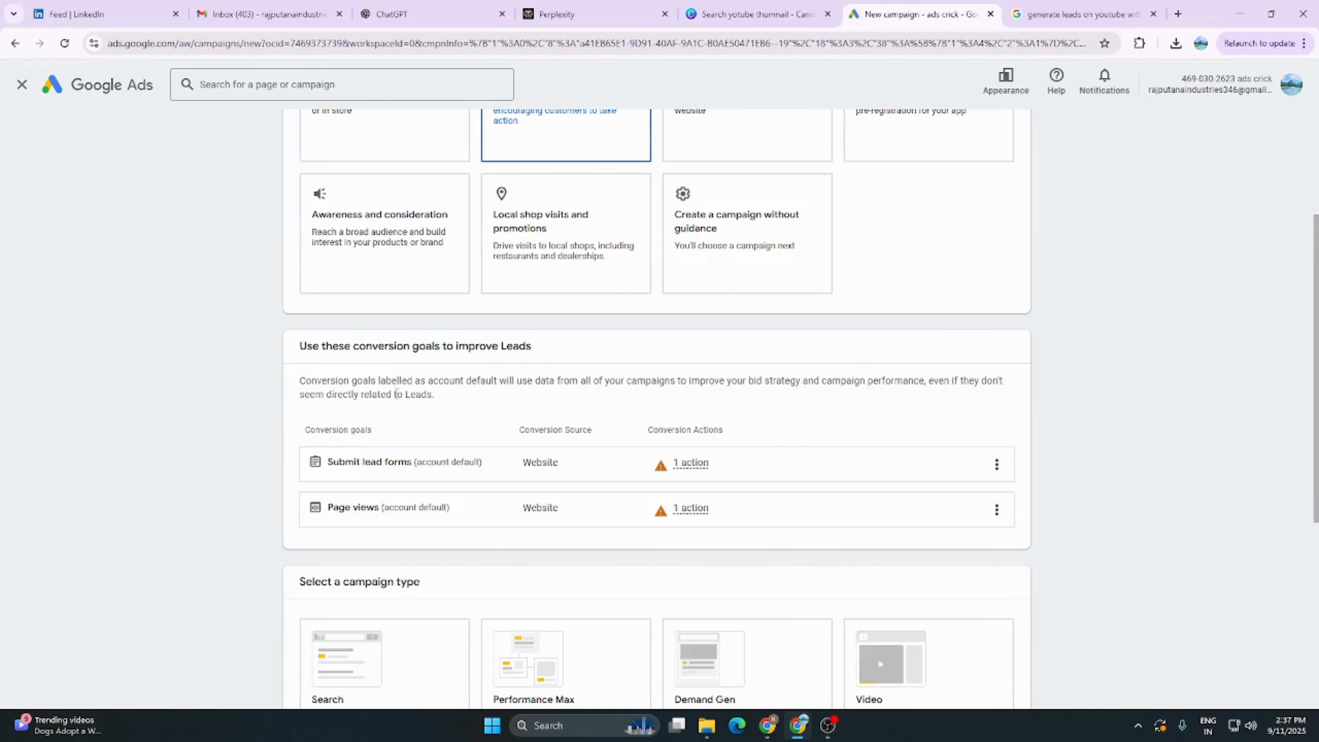
scroll(462, 364, down, 5)
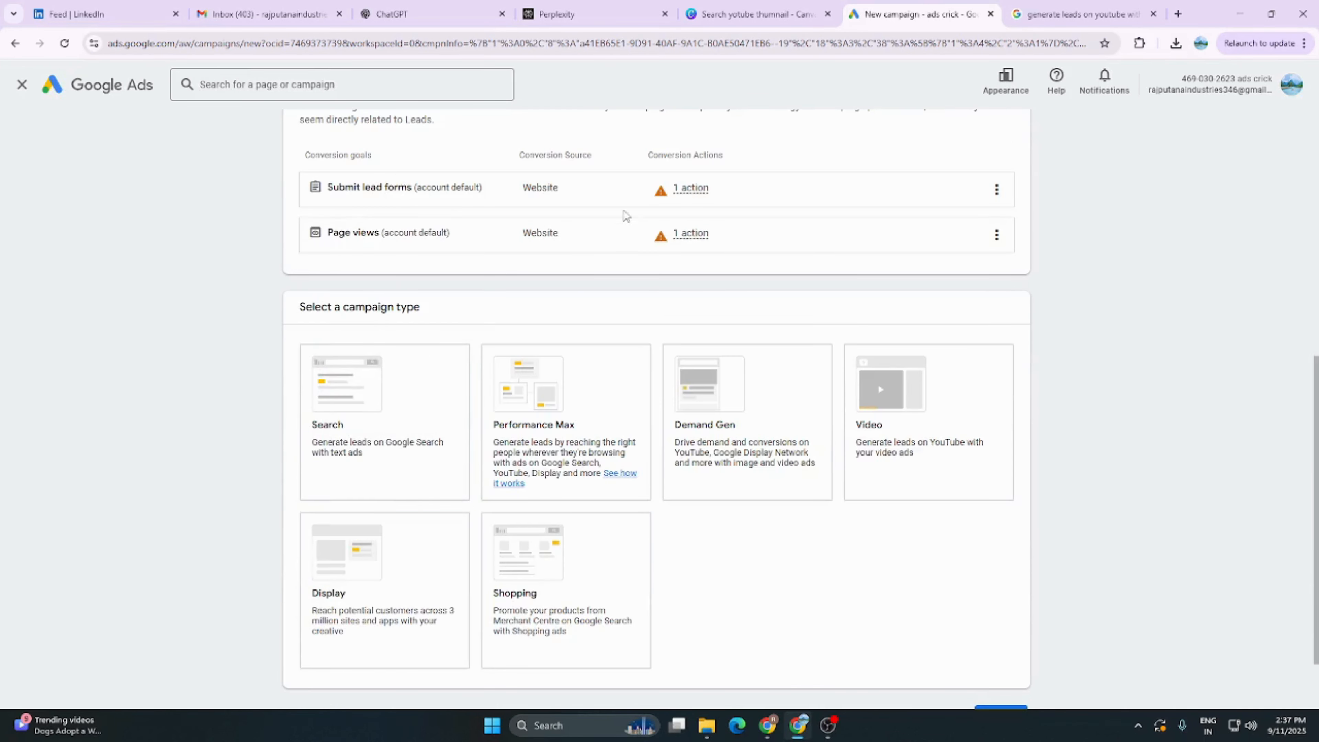
click(881, 410)
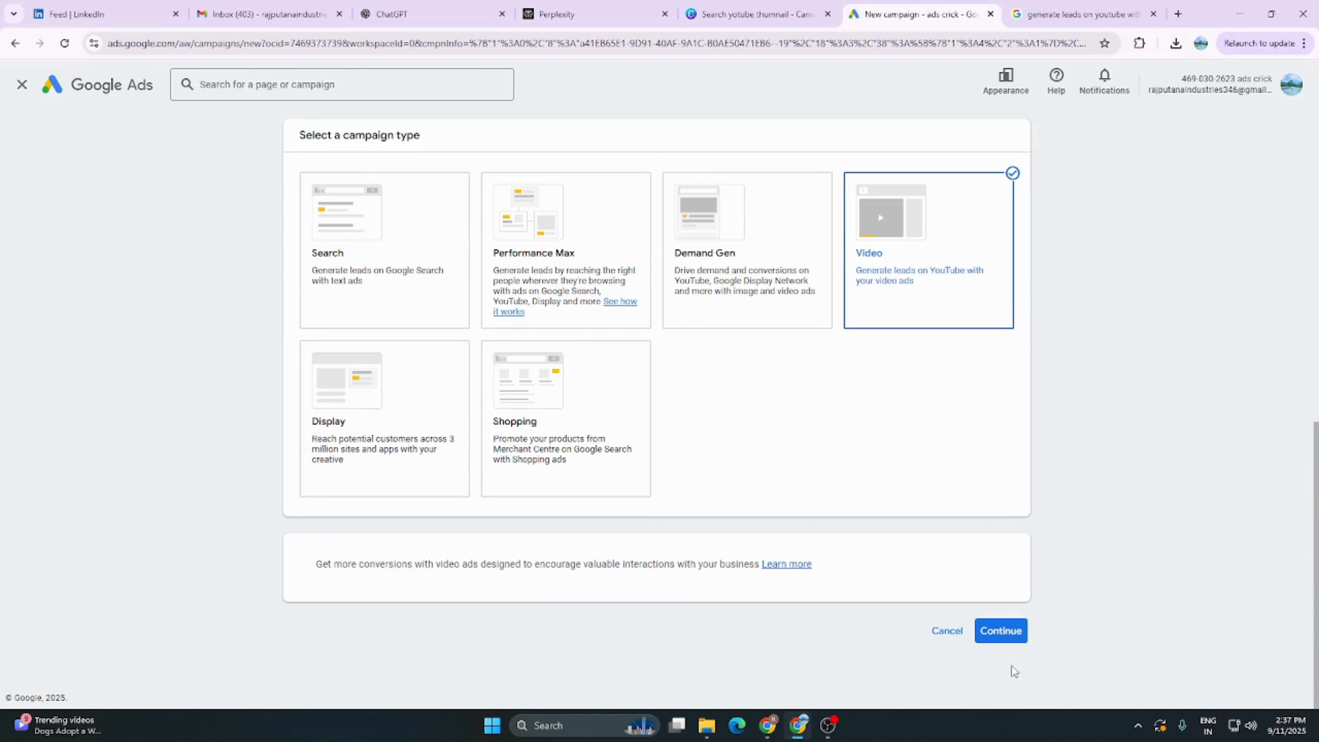
click(1003, 631)
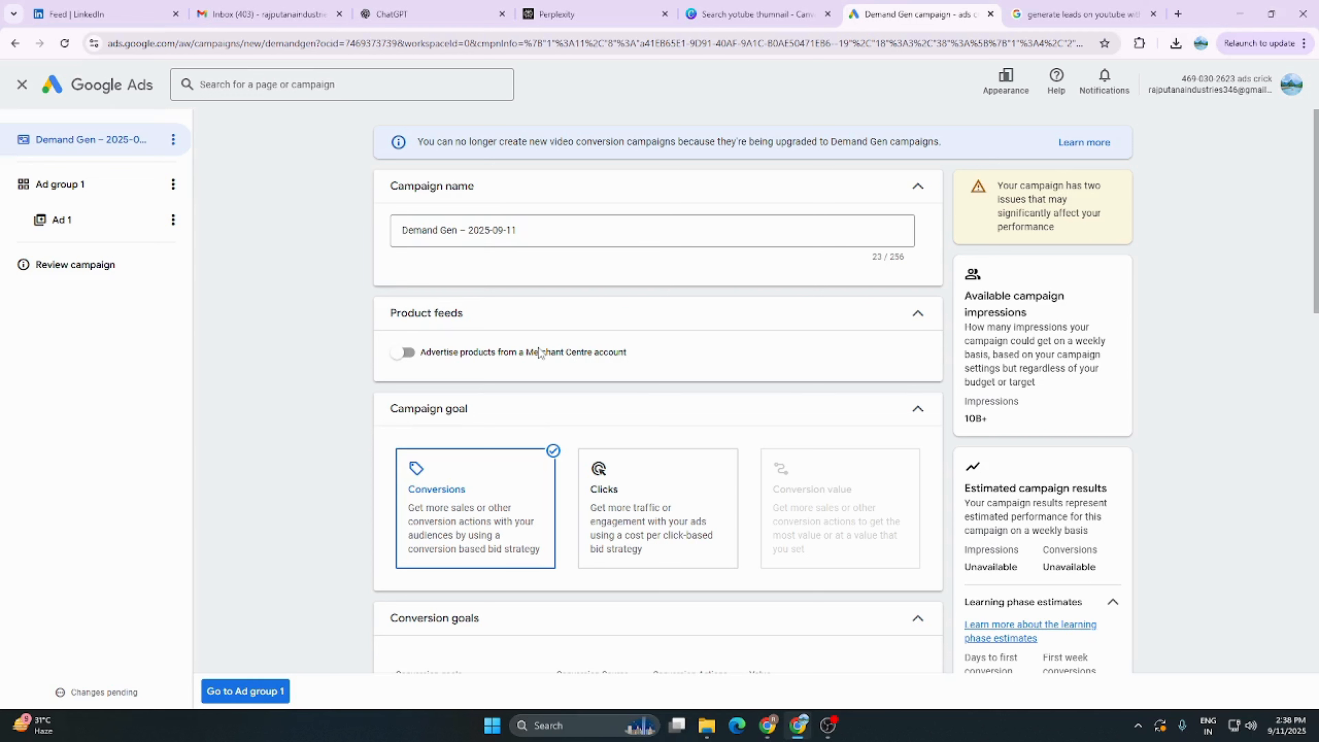
Leave Merchant Centre product advertising off and set the campaign's conversion goal to Submit lead forms
click(404, 352)
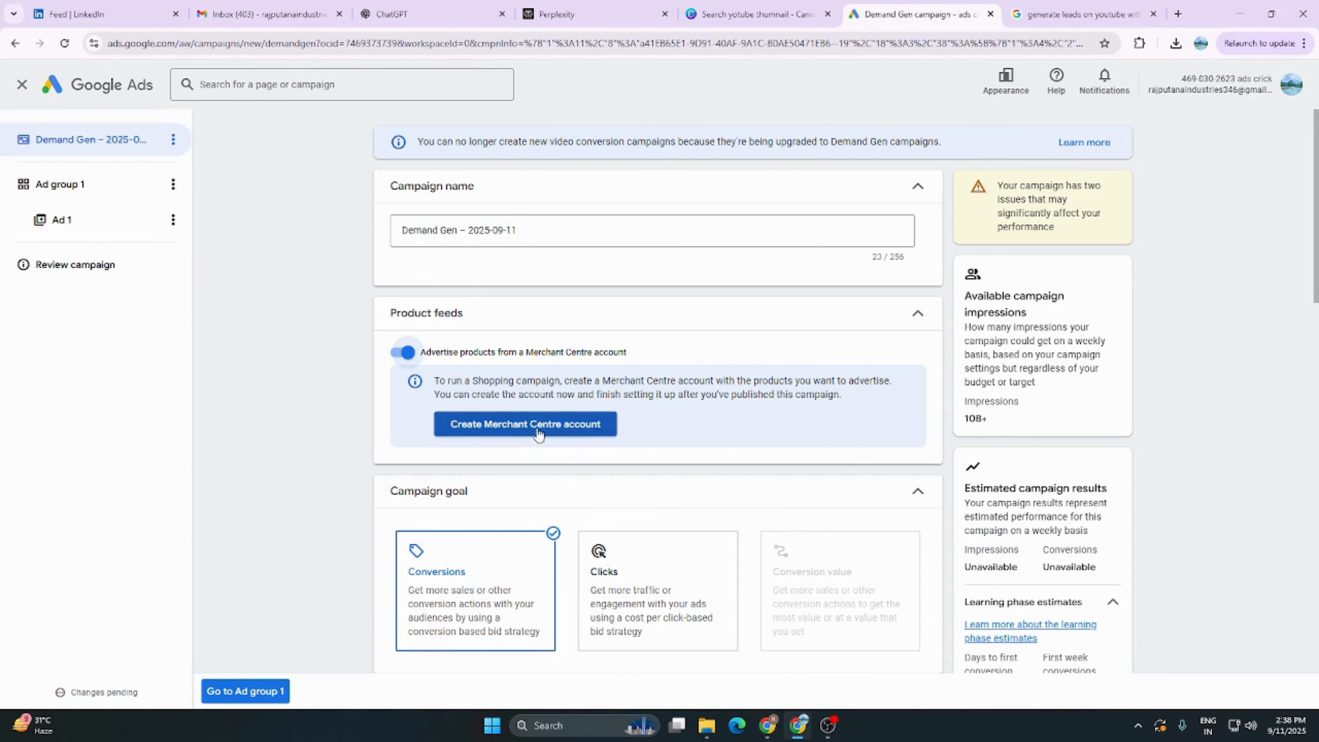
click(401, 354)
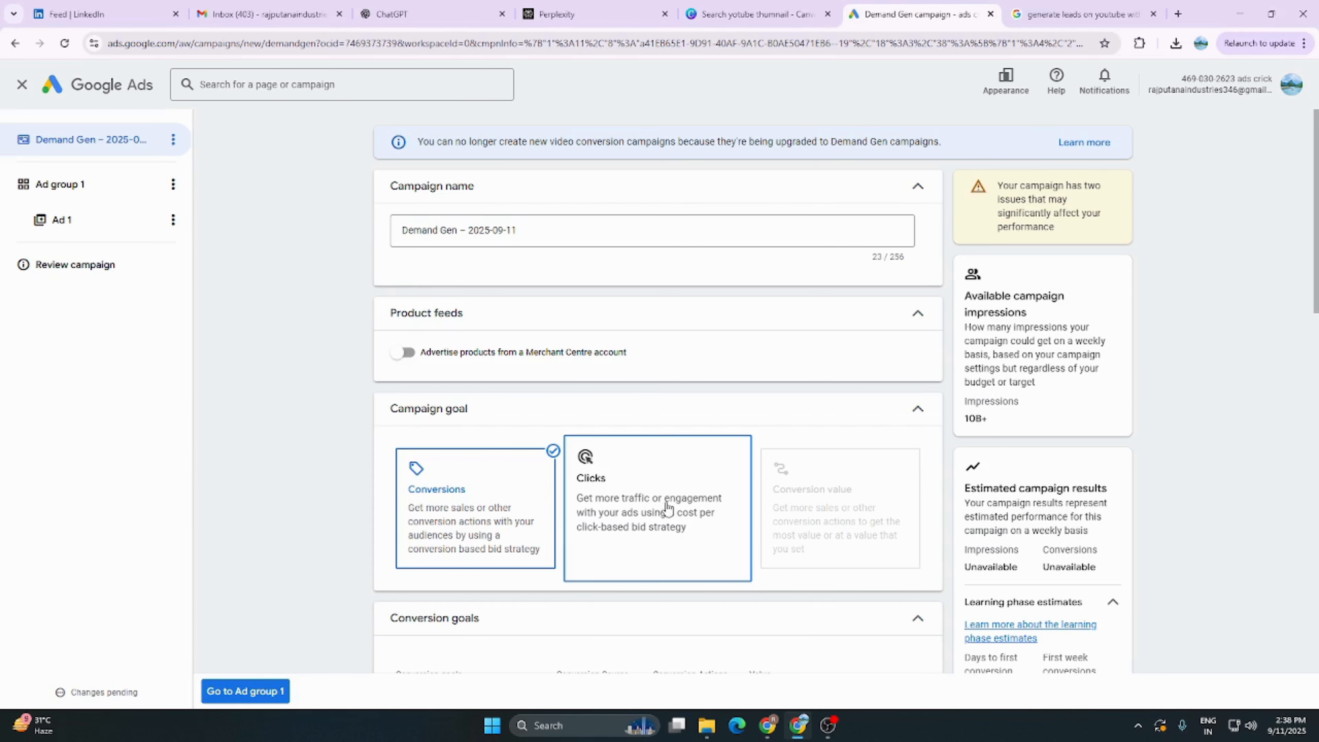
scroll(463, 501, down, 5)
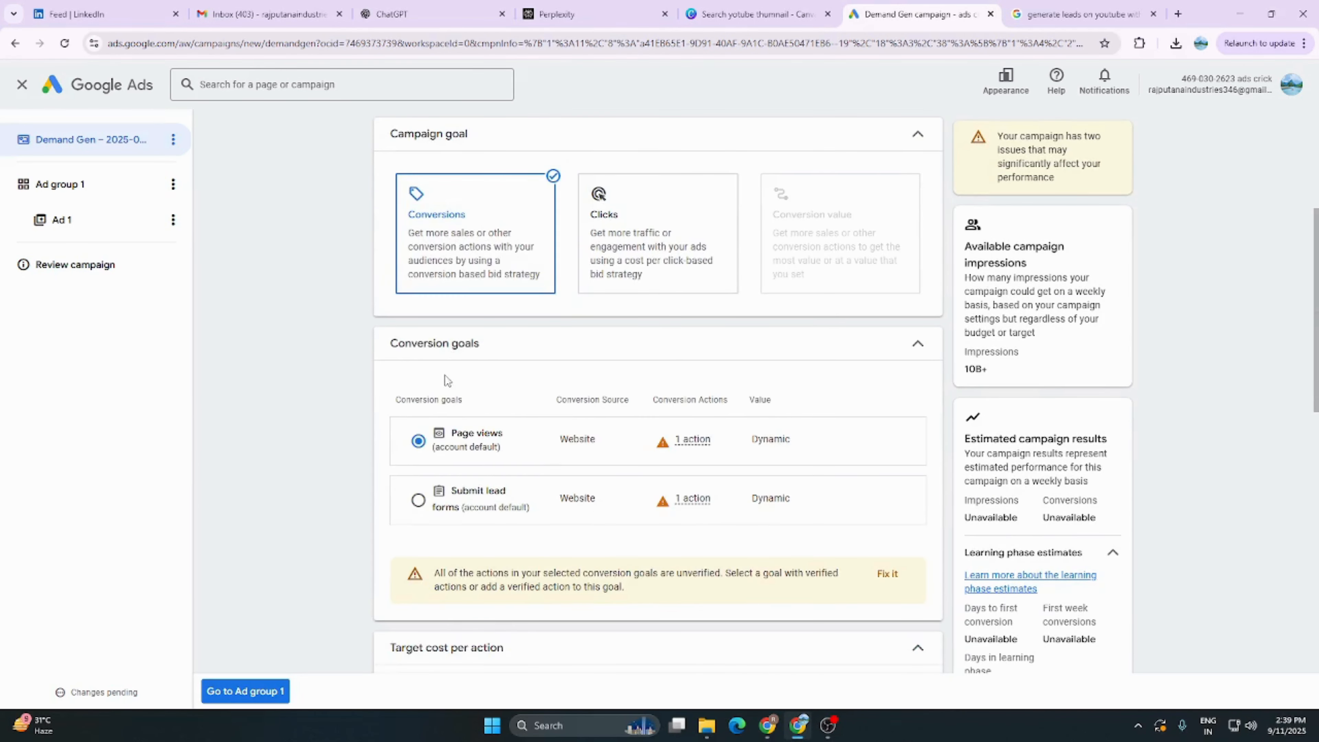
scroll(584, 388, down, 4)
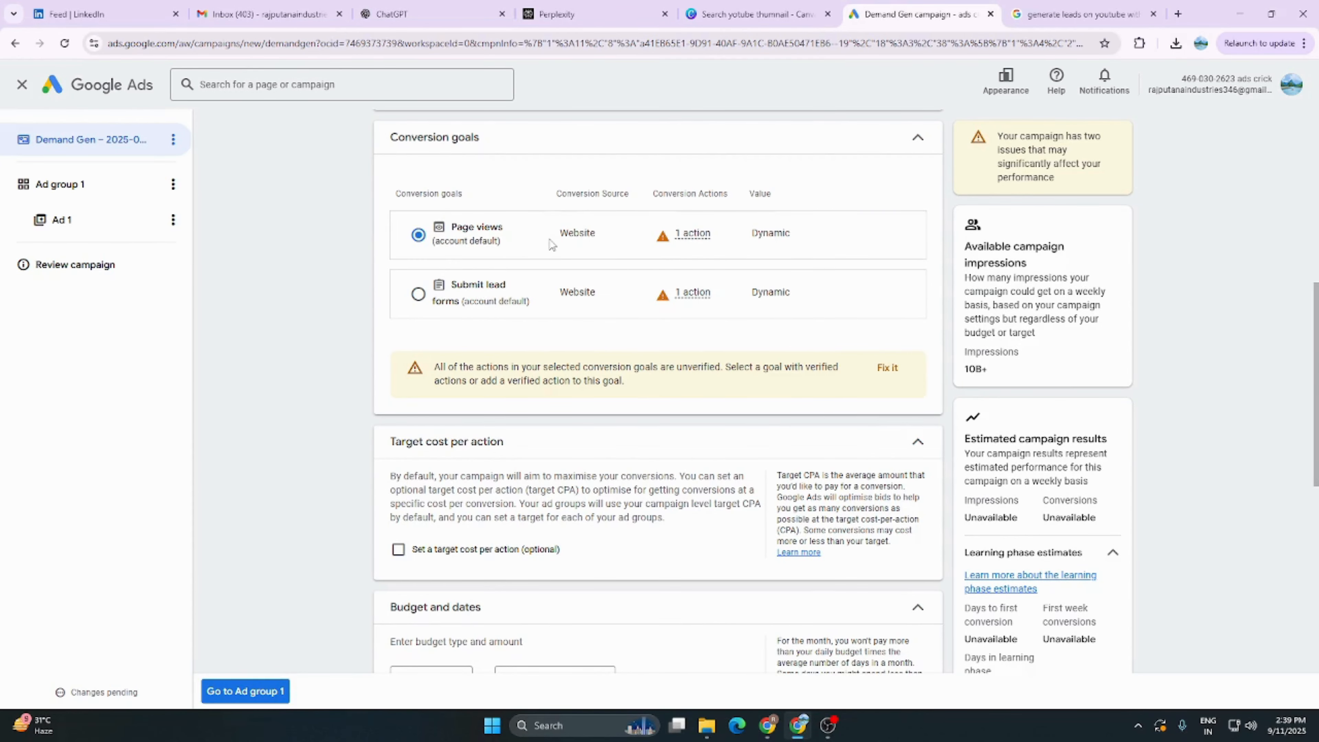
click(418, 294)
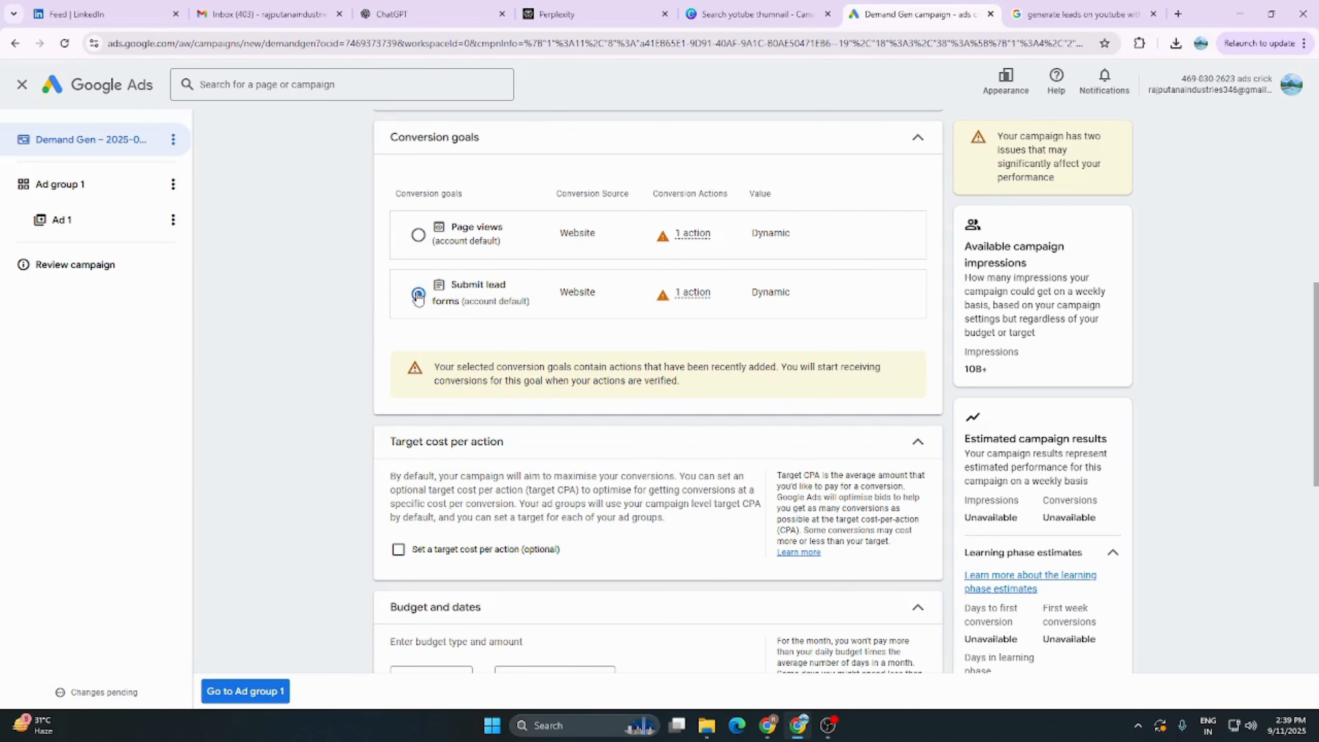
Set the campaign's daily budget to ₹4,500
scroll(801, 374, down, 7)
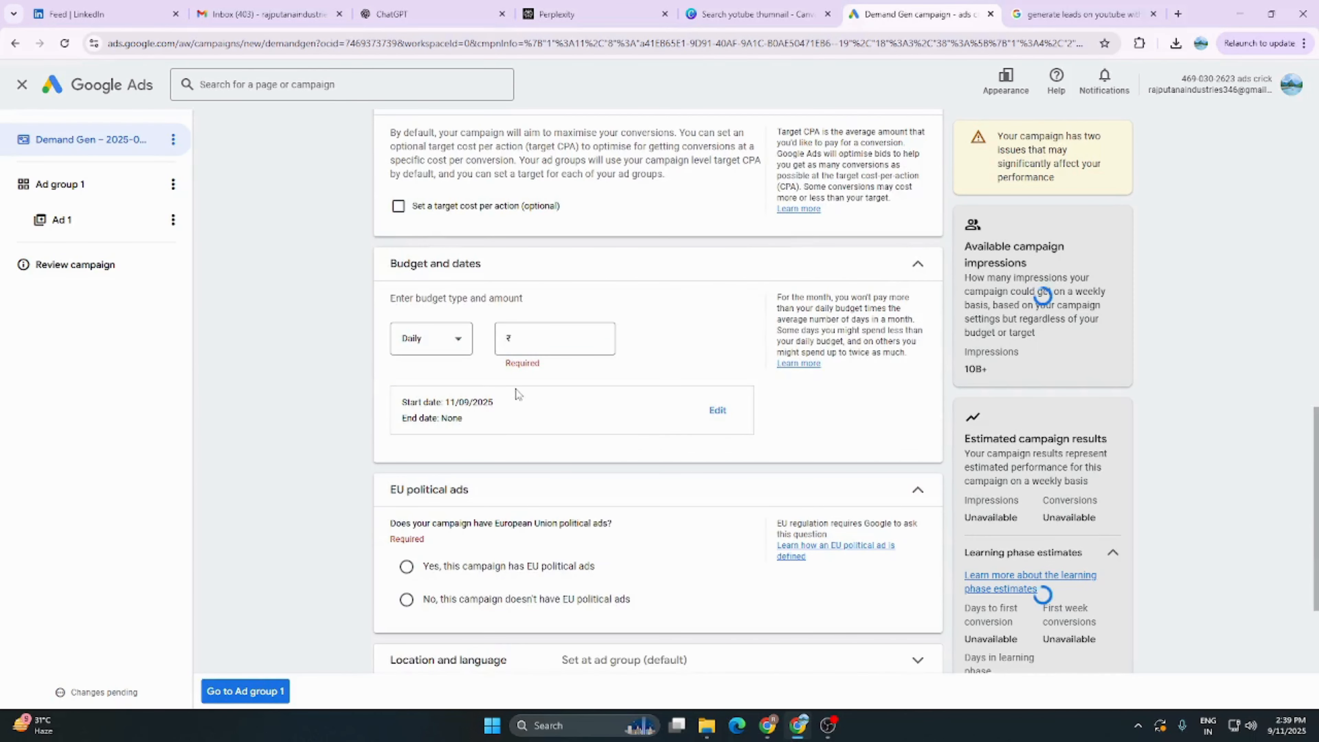
click(525, 342)
text(4500)
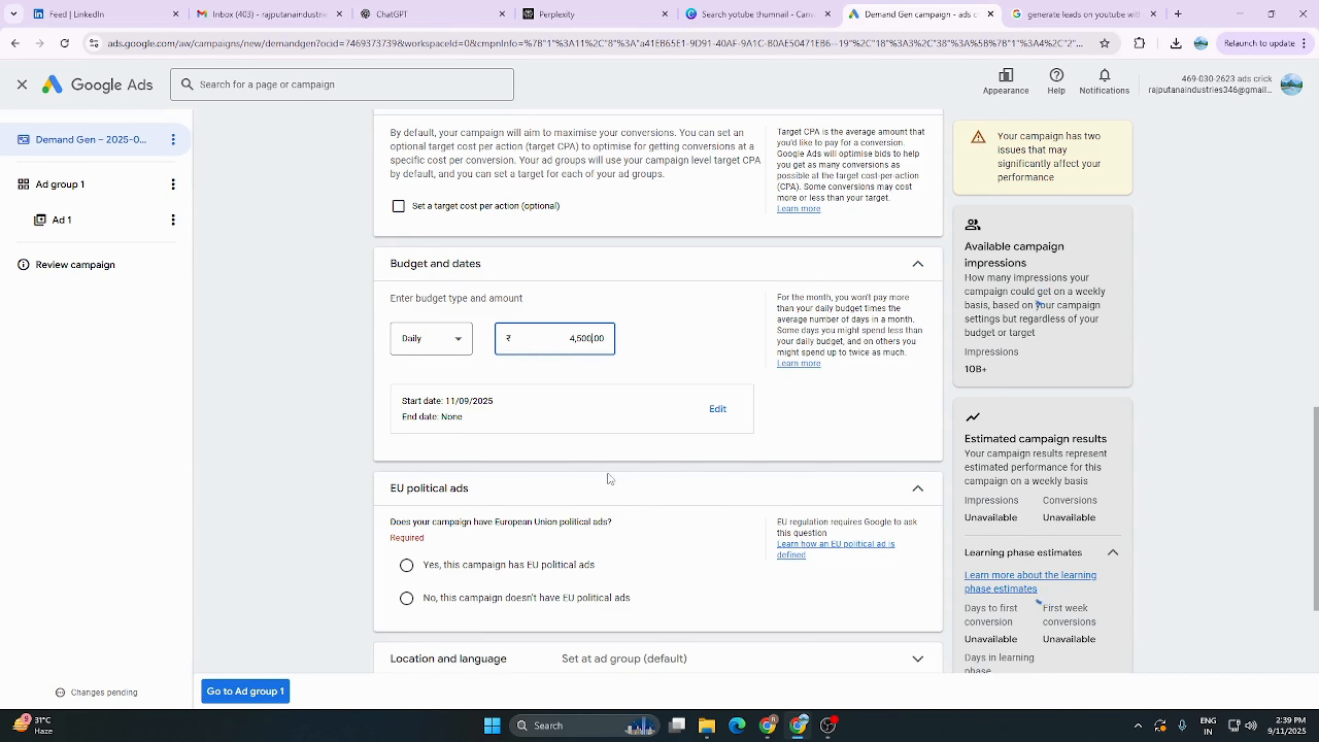
Declare that the campaign doesn't have EU political ads and continue to Ad group 1
scroll(609, 474, down, 3)
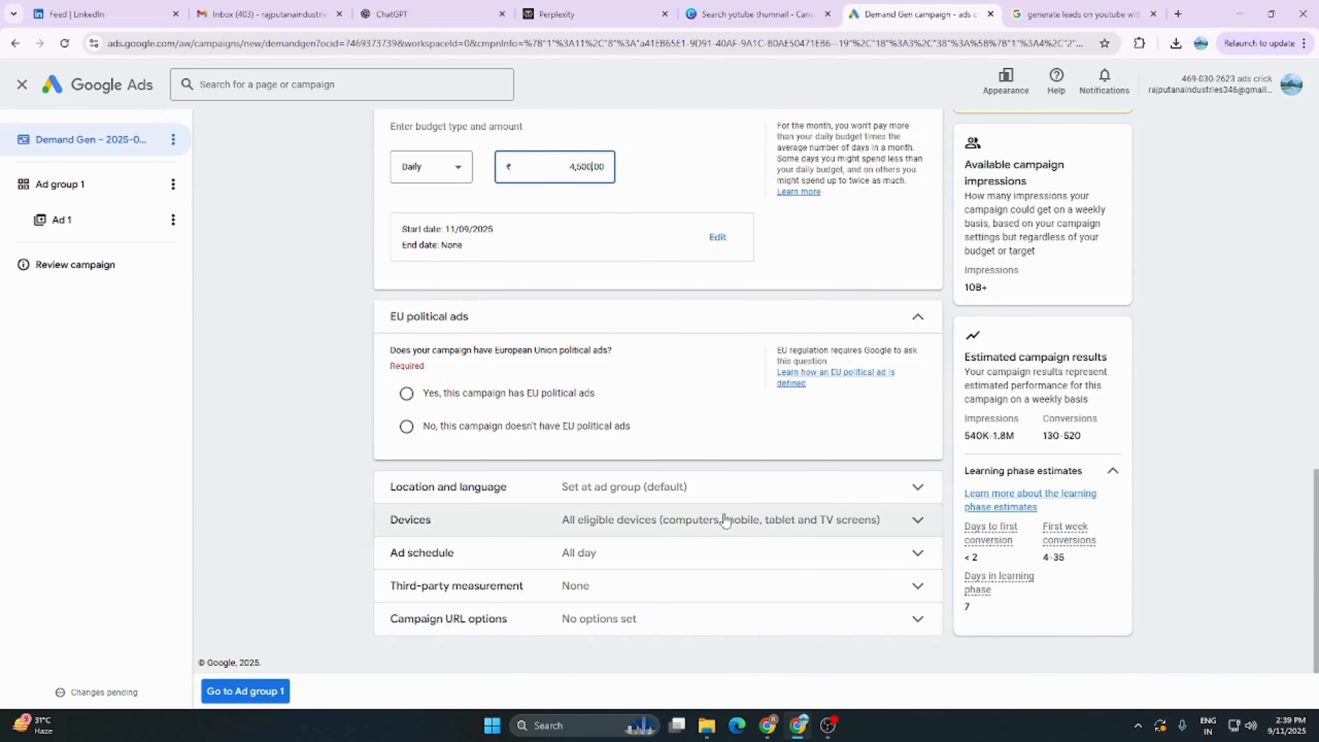
click(407, 434)
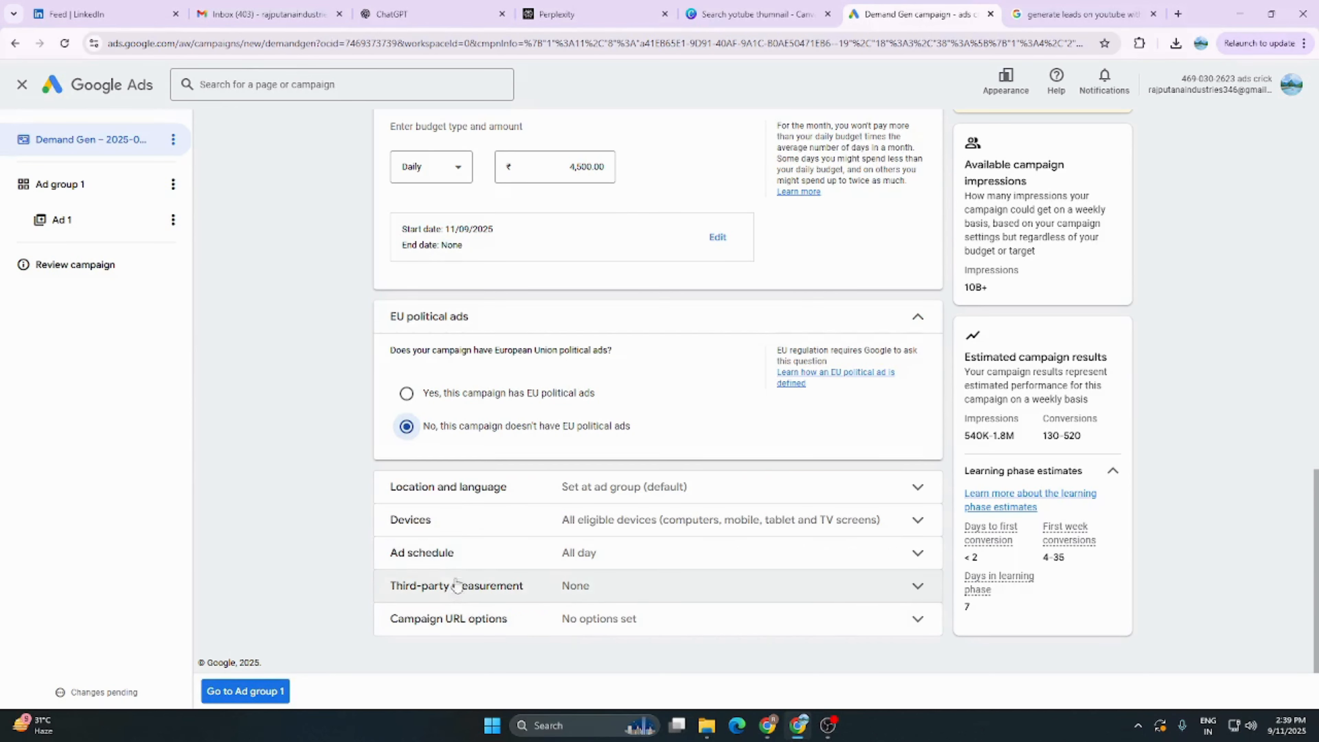
click(246, 693)
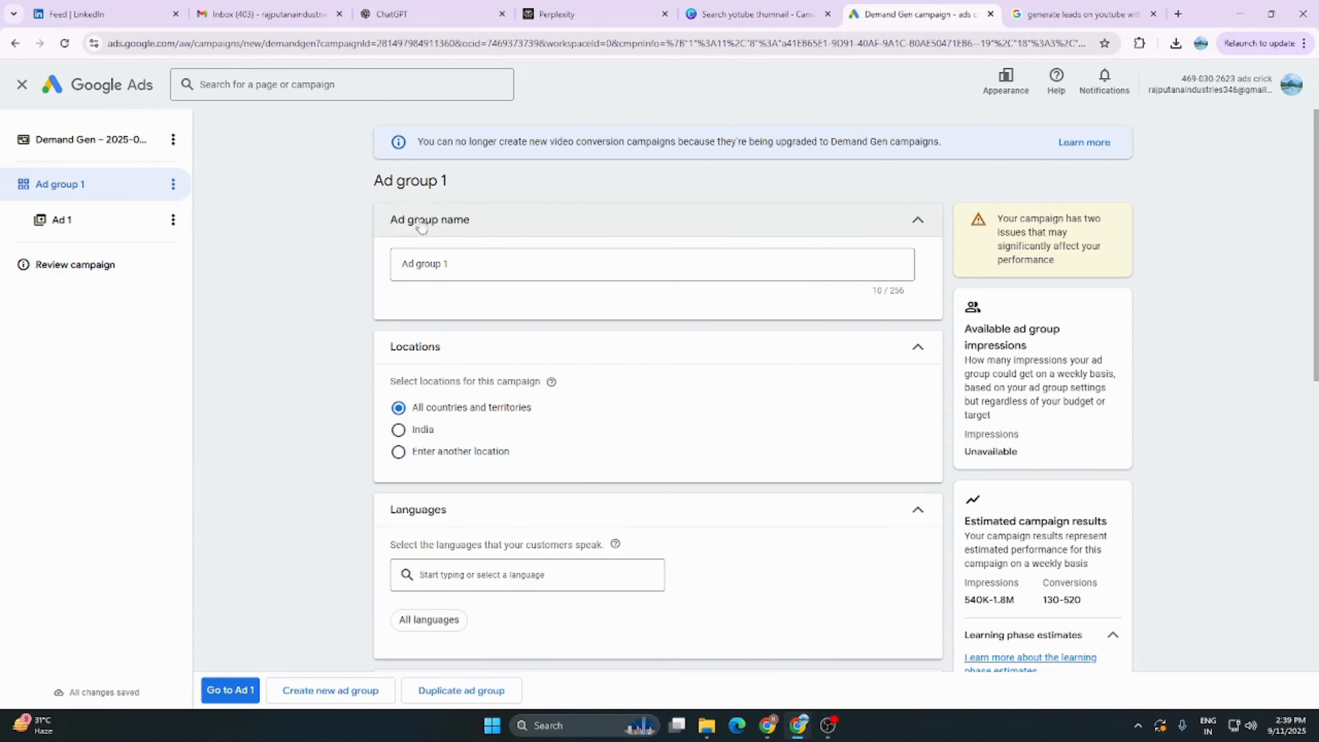
Target a custom location for the ad group by finding postcode 302020, Rajasthan, India in the advanced location search and saving it
scroll(569, 323, down, 2)
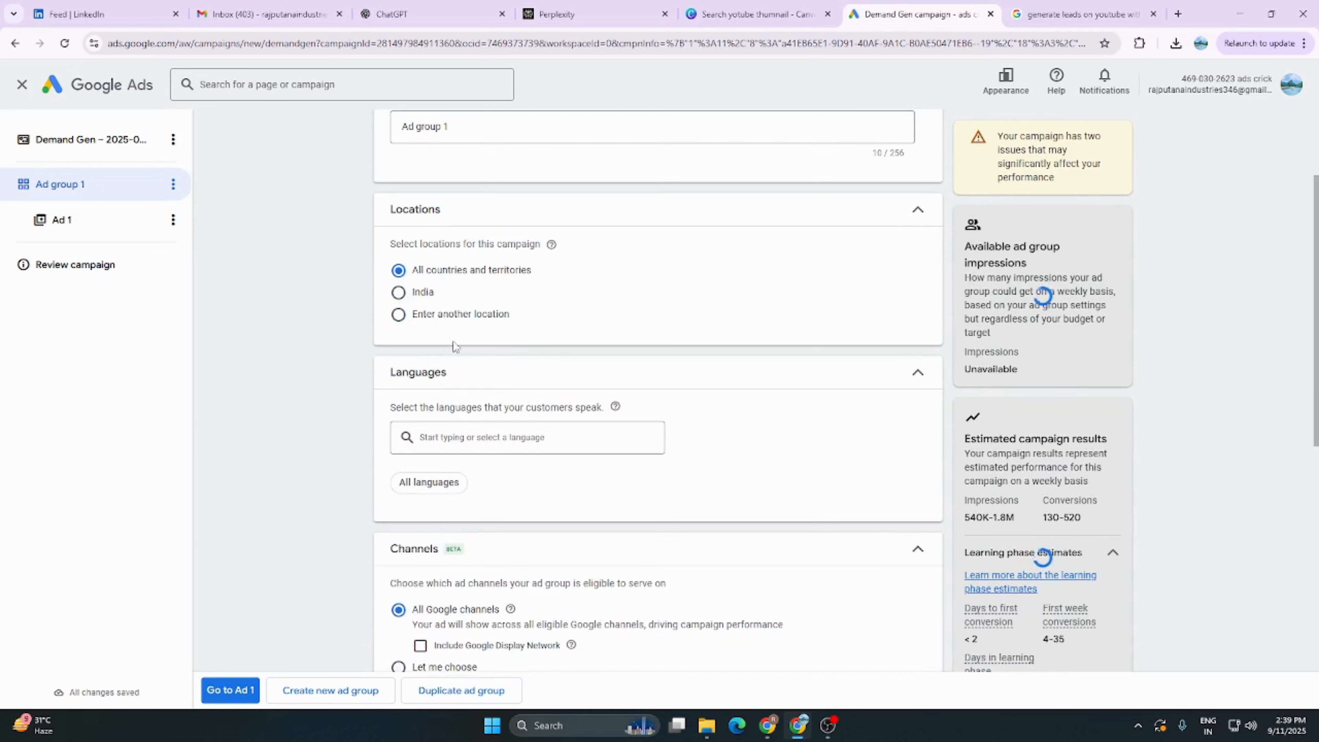
click(399, 294)
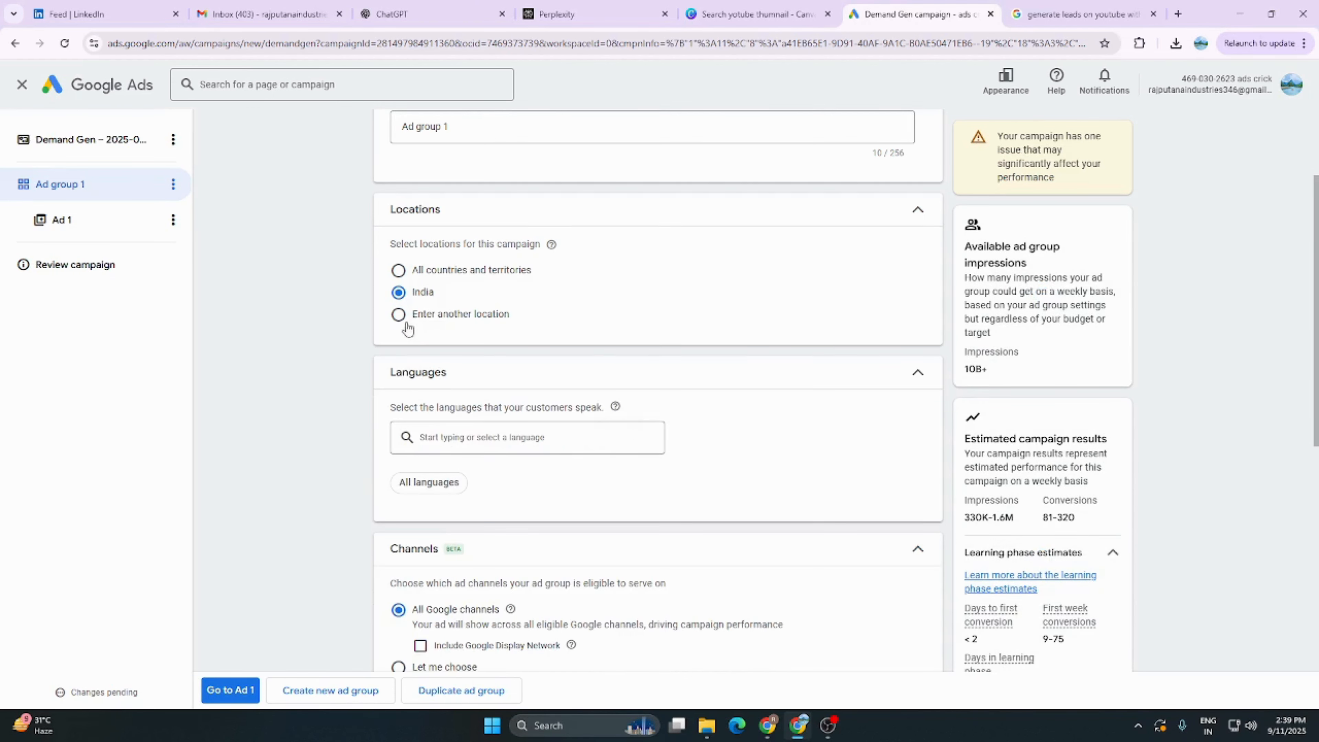
click(399, 314)
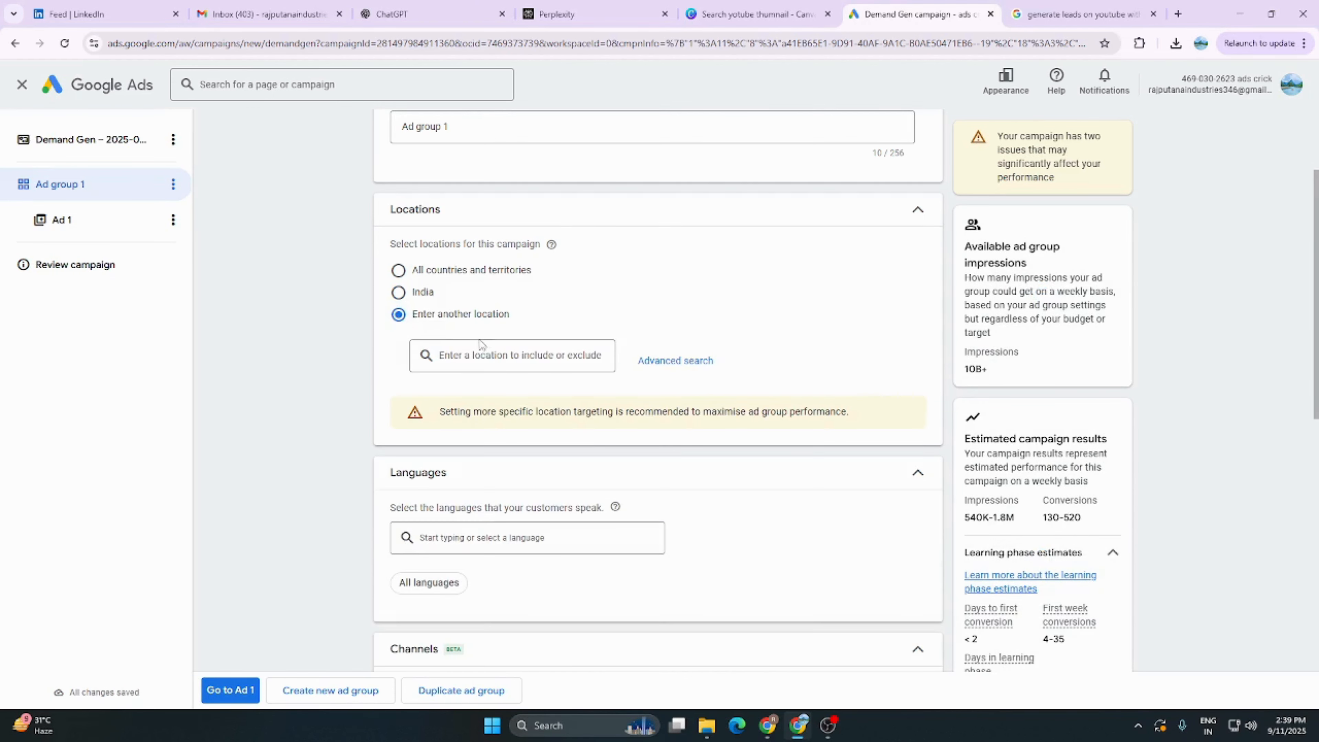
click(674, 365)
click(385, 257)
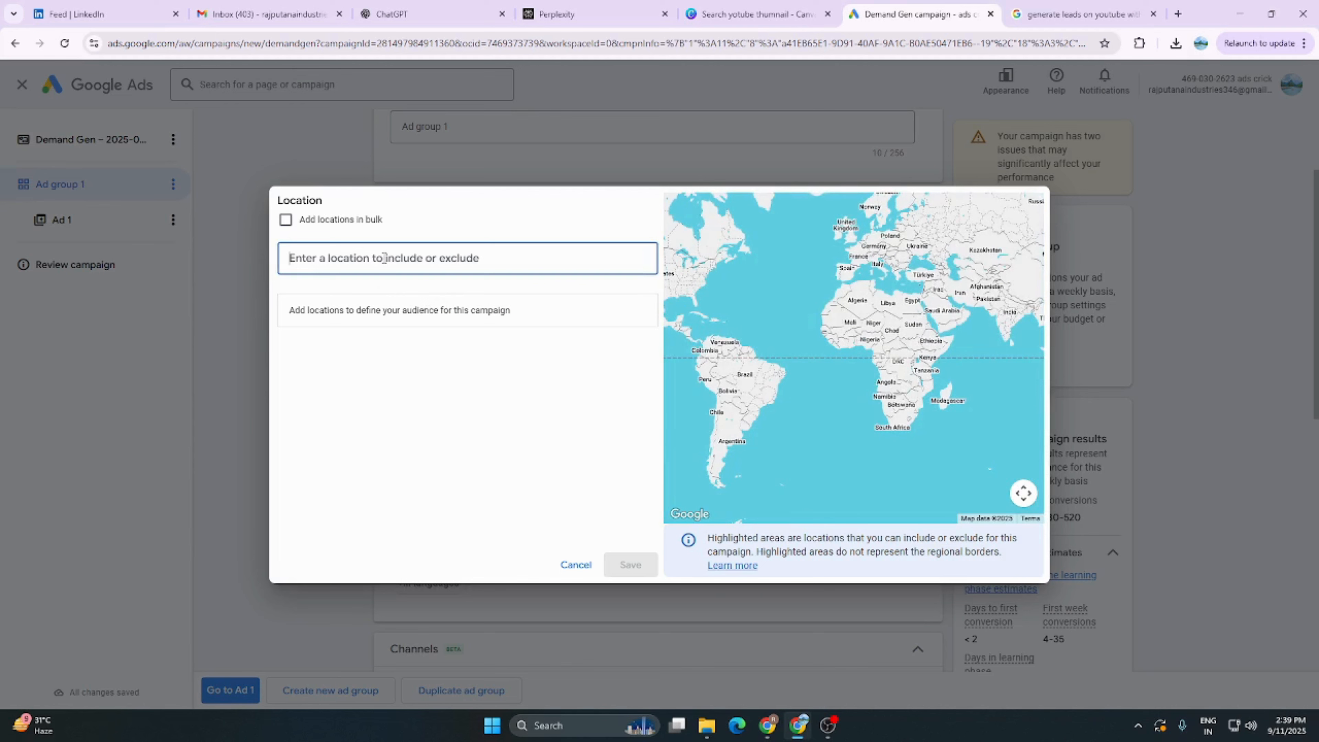
text(2)
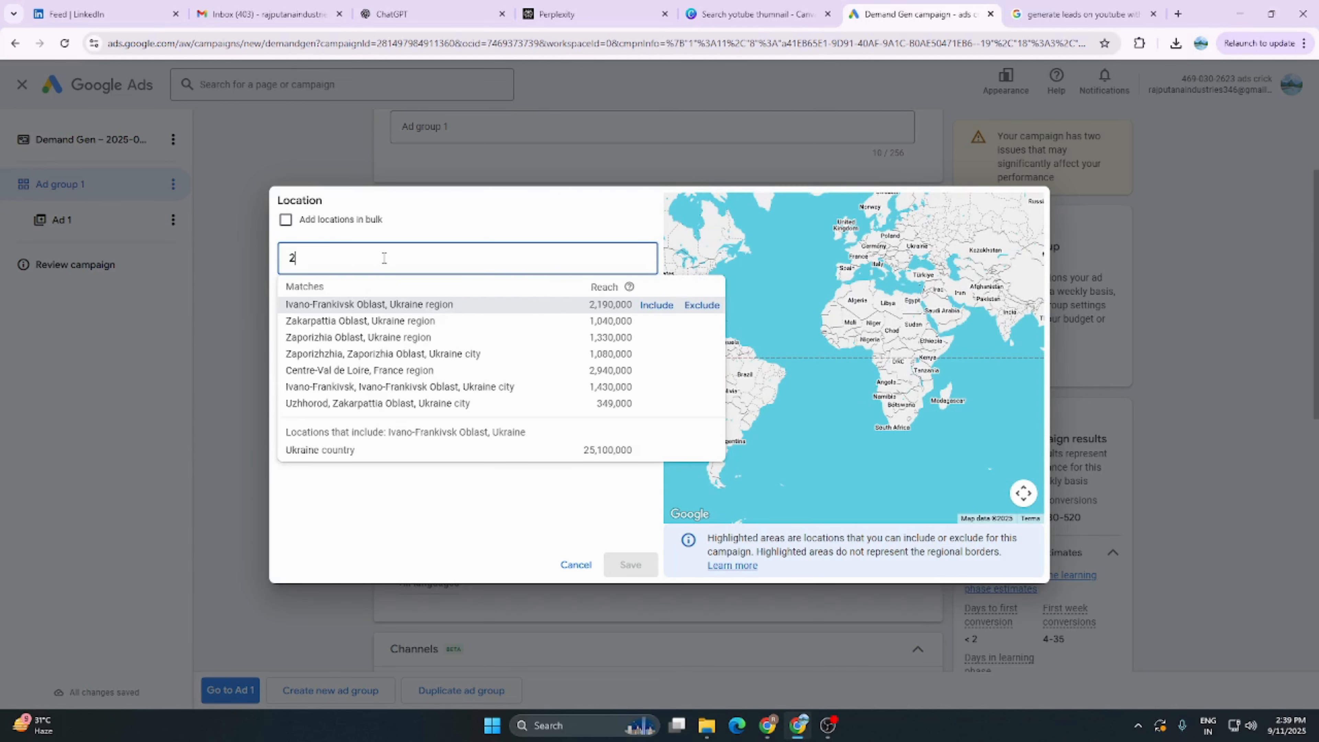
key(BackSpace)
text(30)
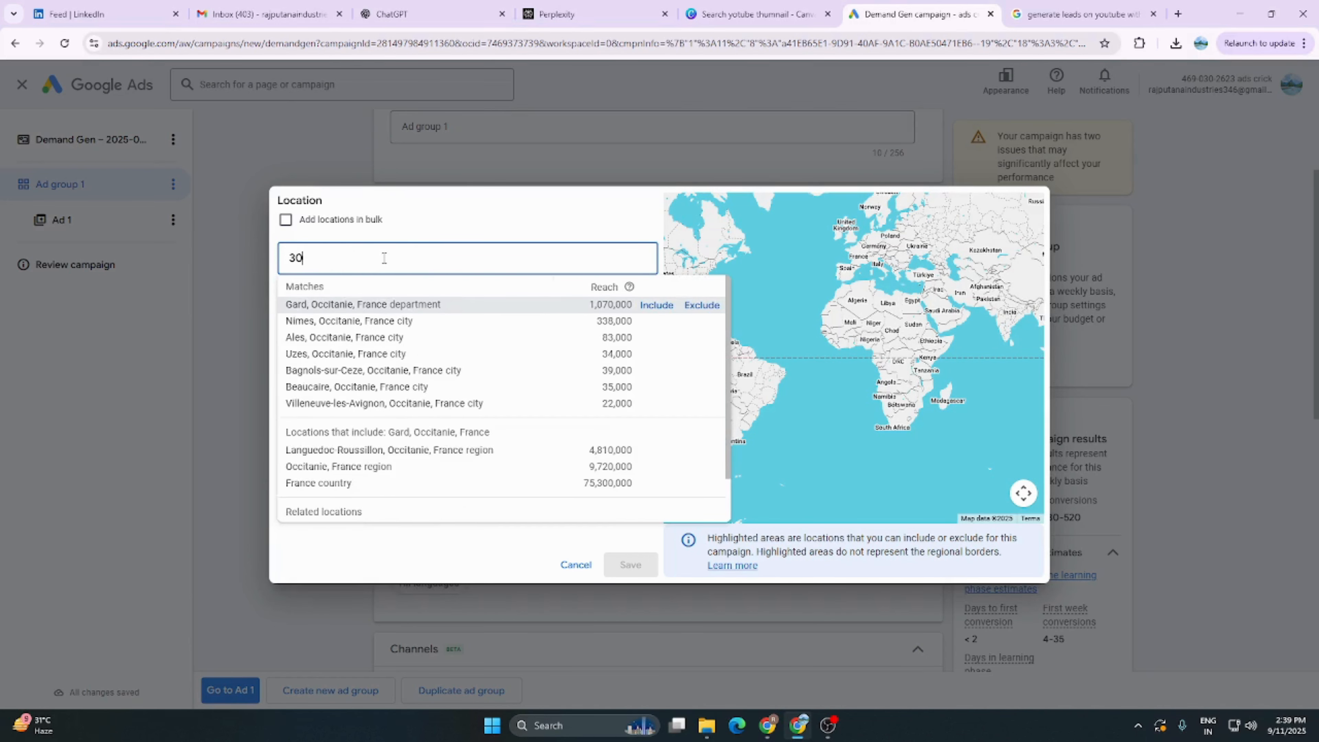
text(2020)
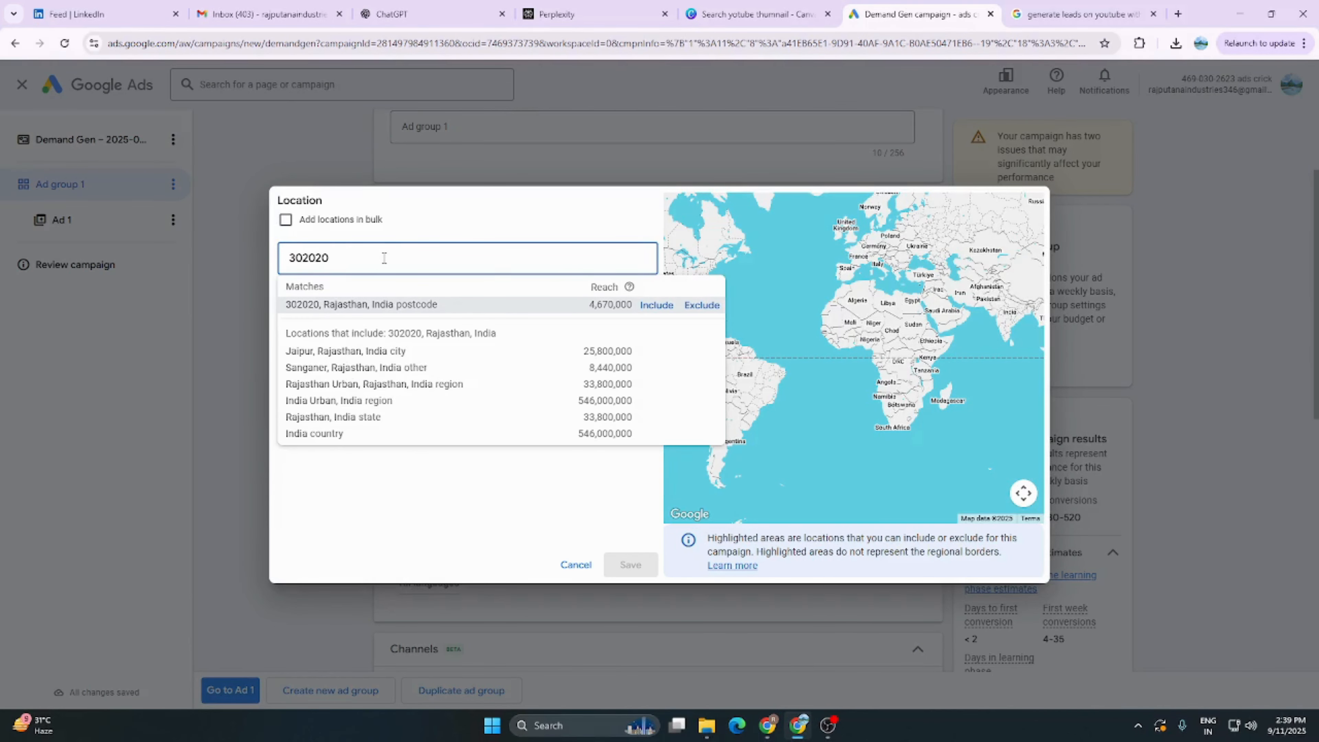
click(545, 305)
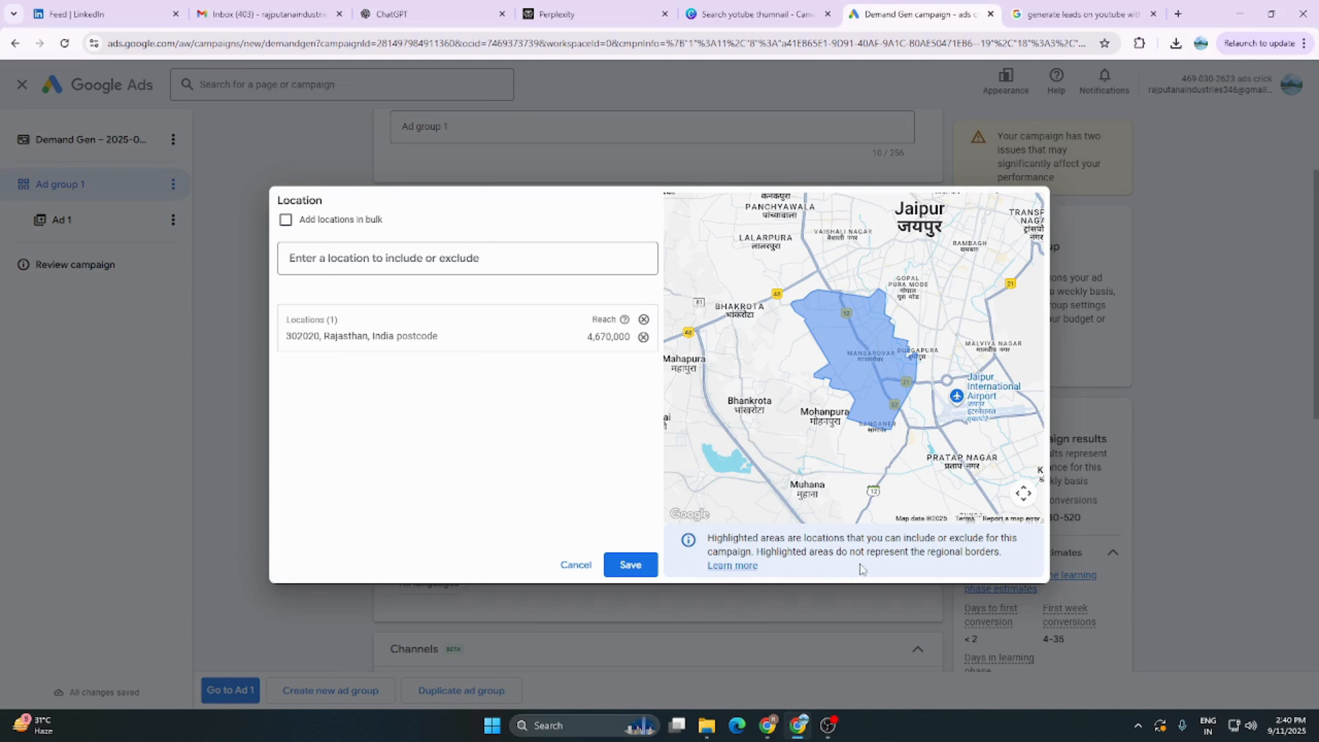
click(629, 565)
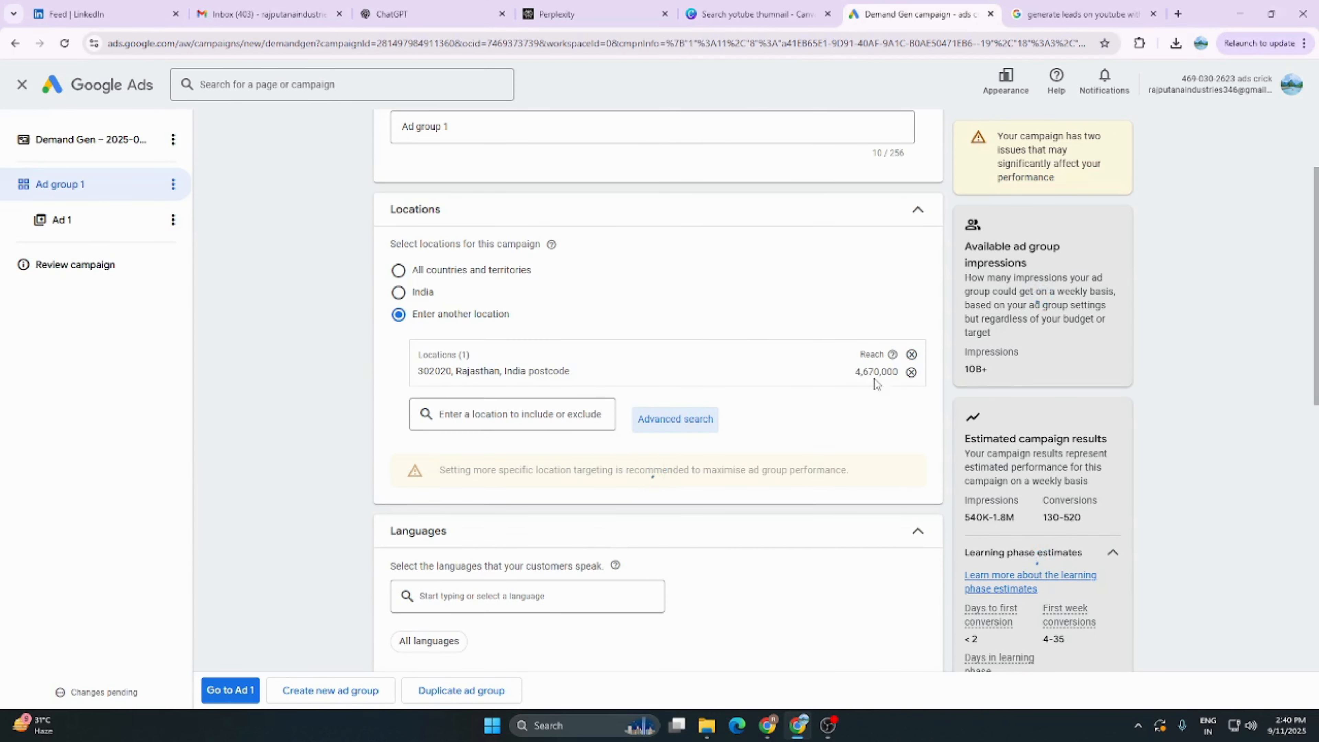
scroll(524, 392, down, 5)
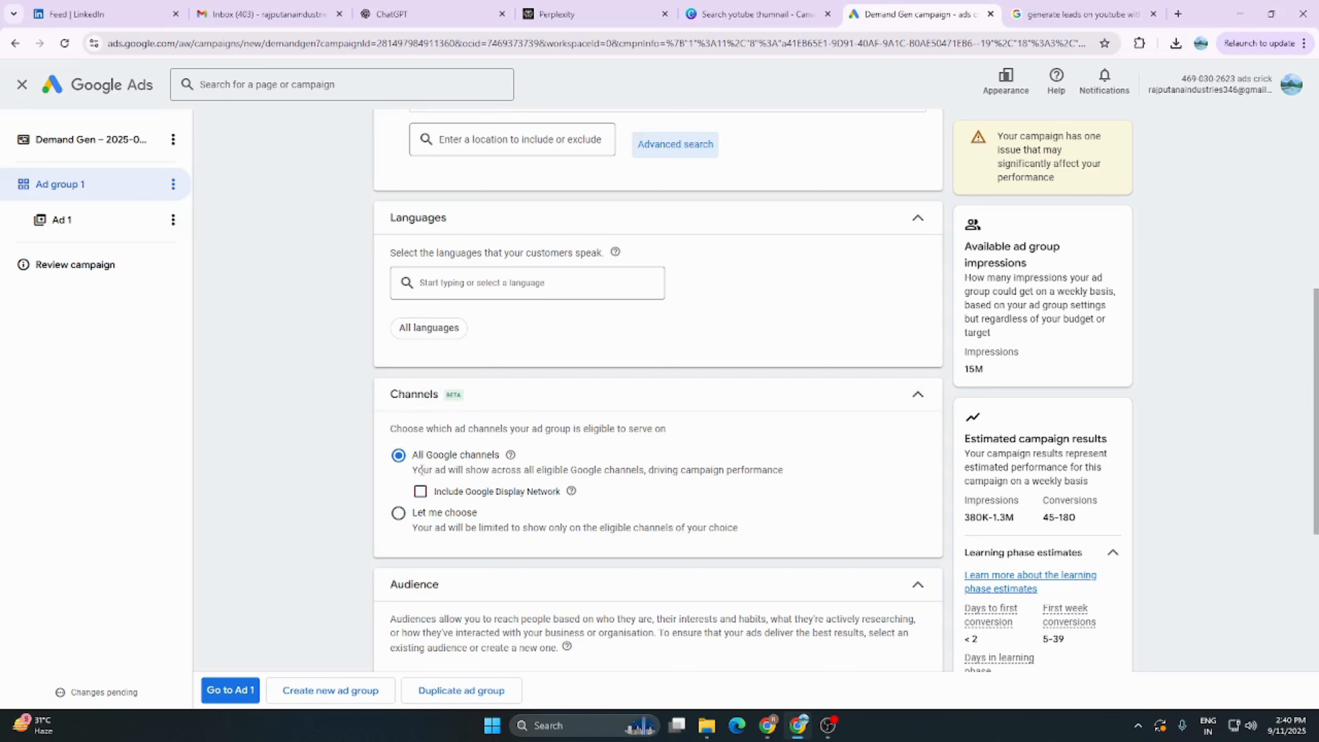
scroll(541, 467, down, 4)
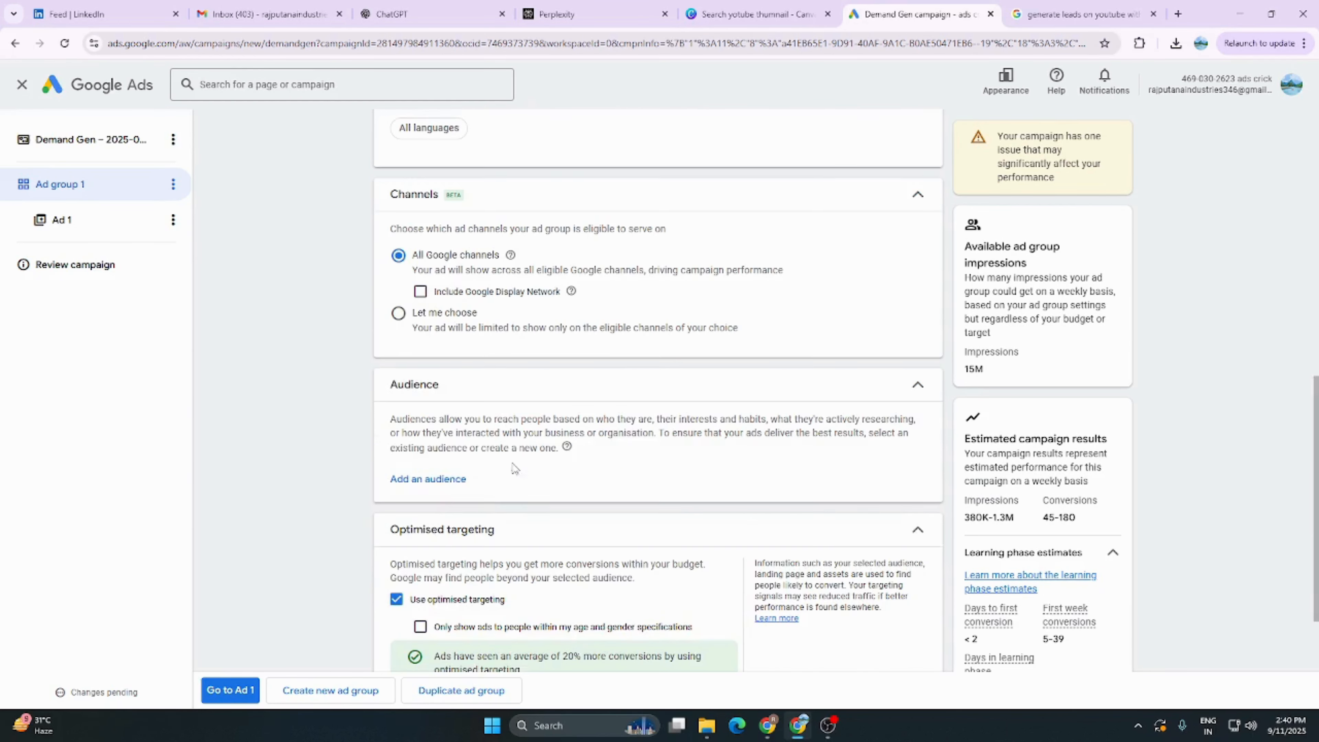
click(398, 306)
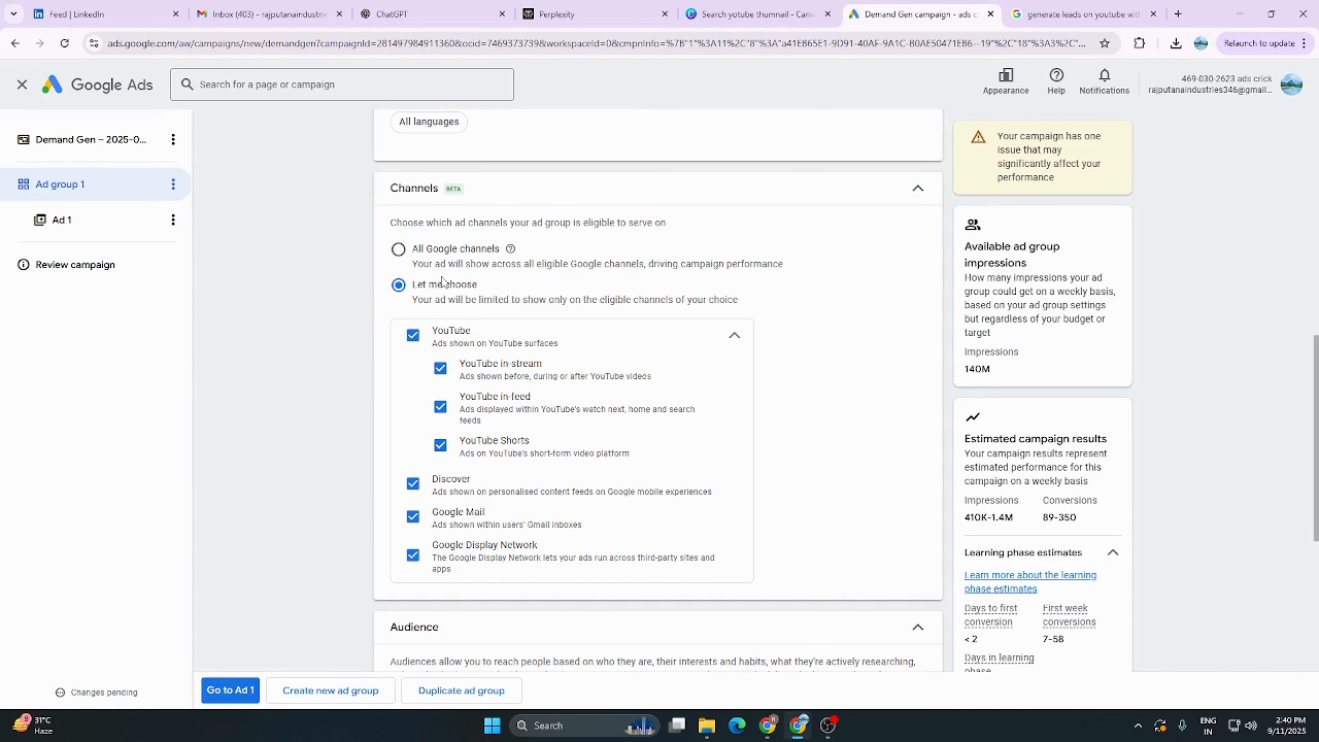
click(398, 251)
Add the saved audience A to the ad group
scroll(577, 460, down, 2)
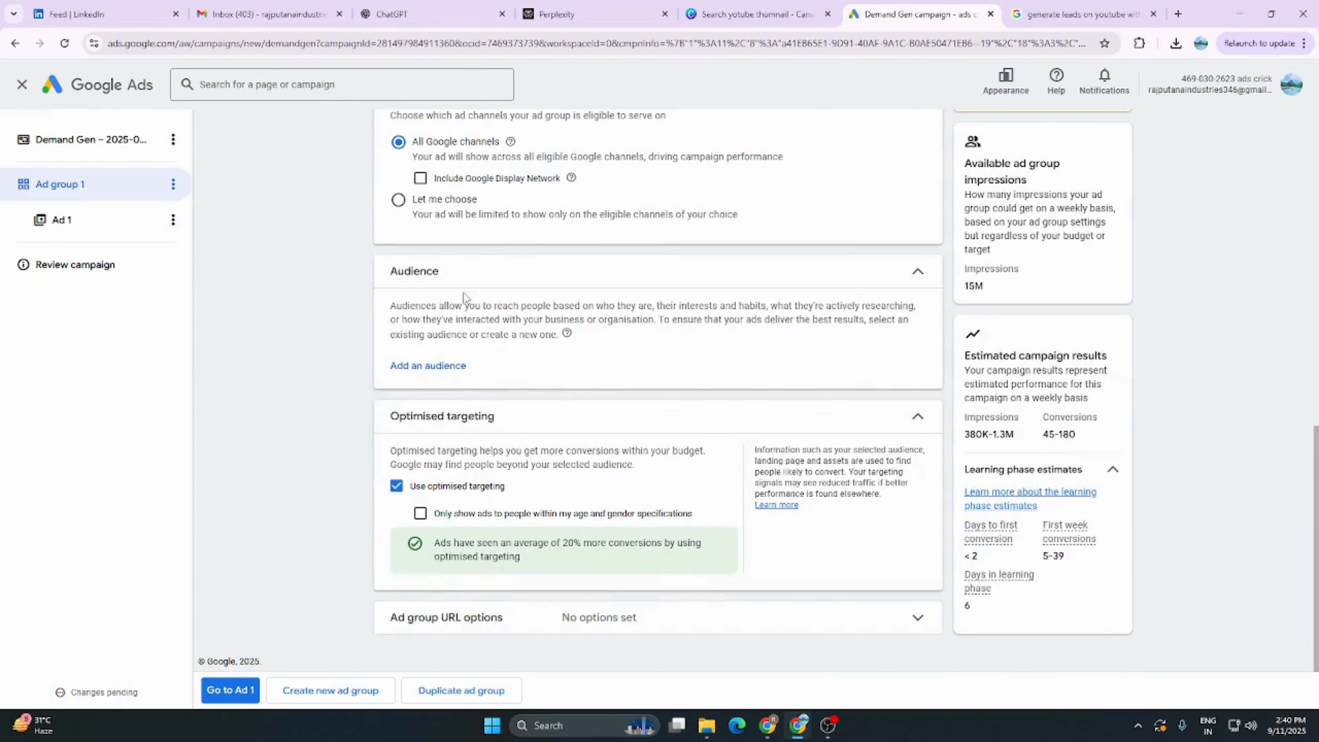
click(427, 367)
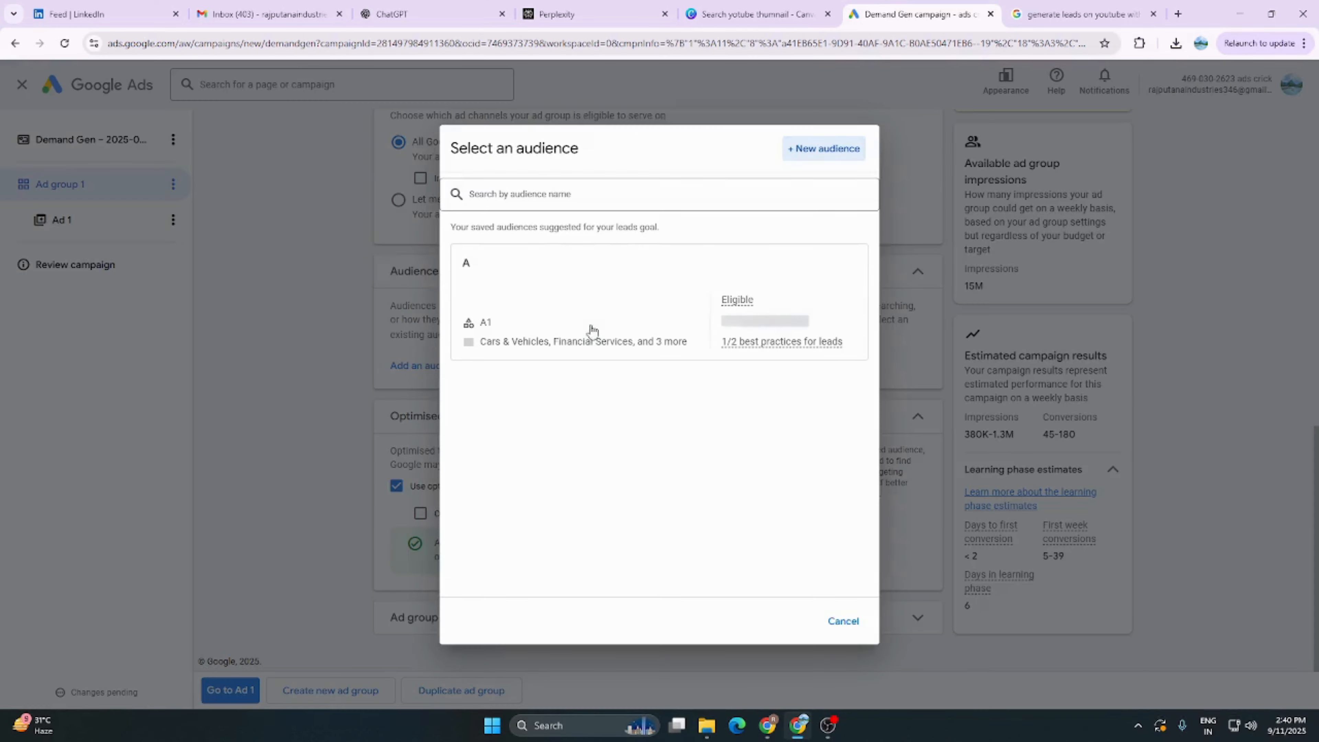
click(535, 318)
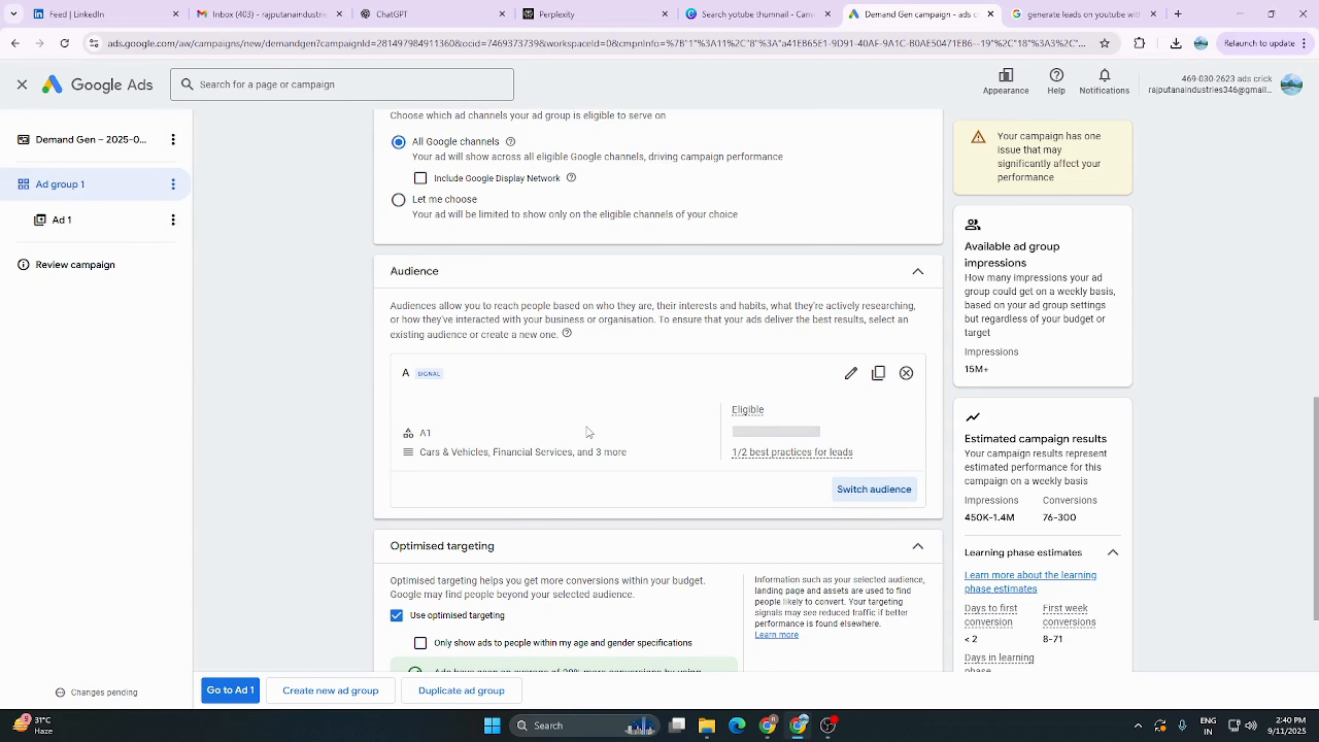
Keep optimised targeting on, continue to Ad 1 and set its ad type to Single image ad
scroll(586, 427, down, 1)
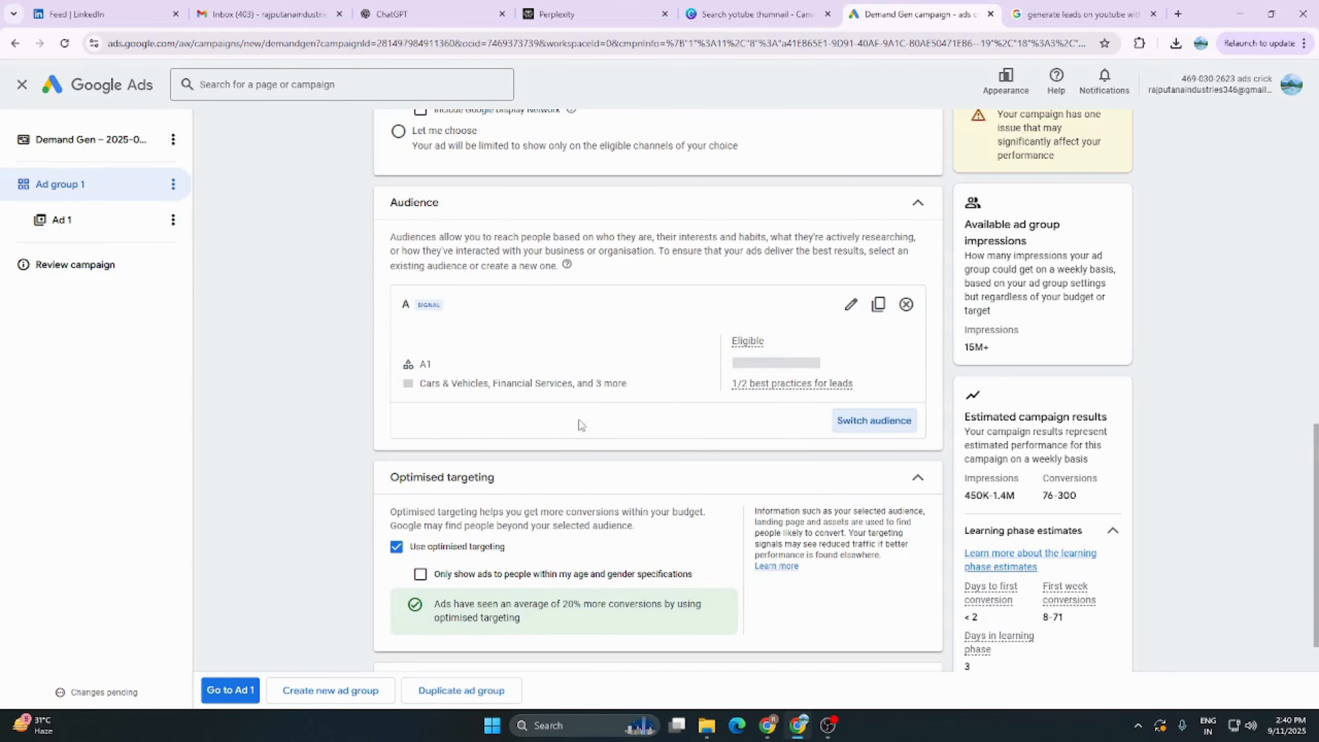
scroll(579, 420, down, 1)
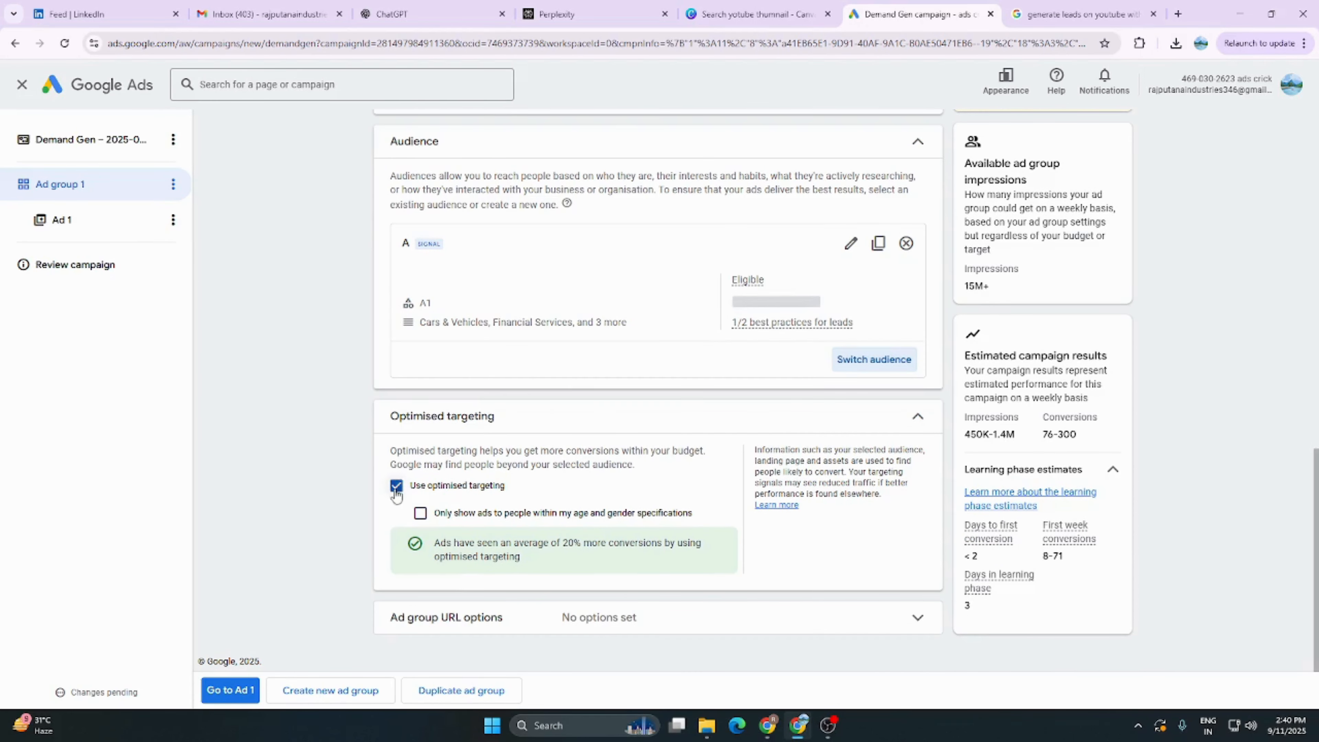
click(244, 691)
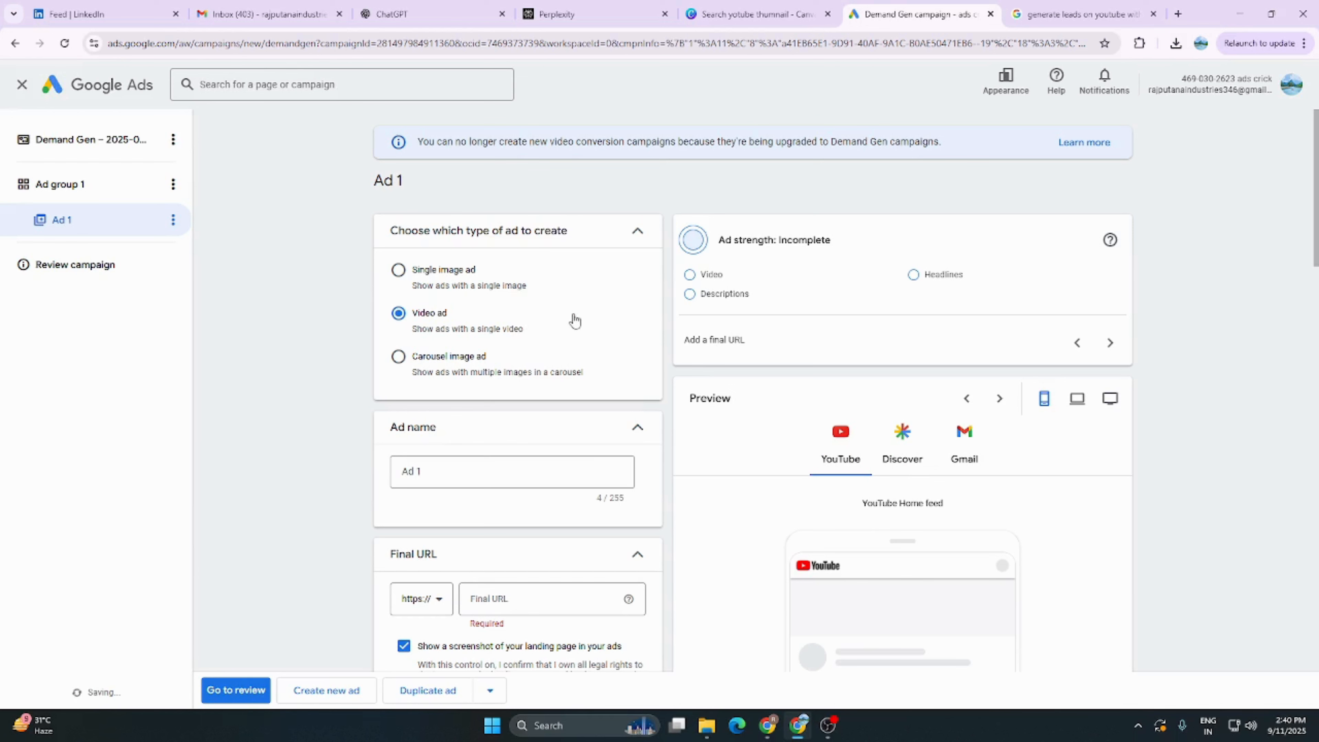
click(399, 270)
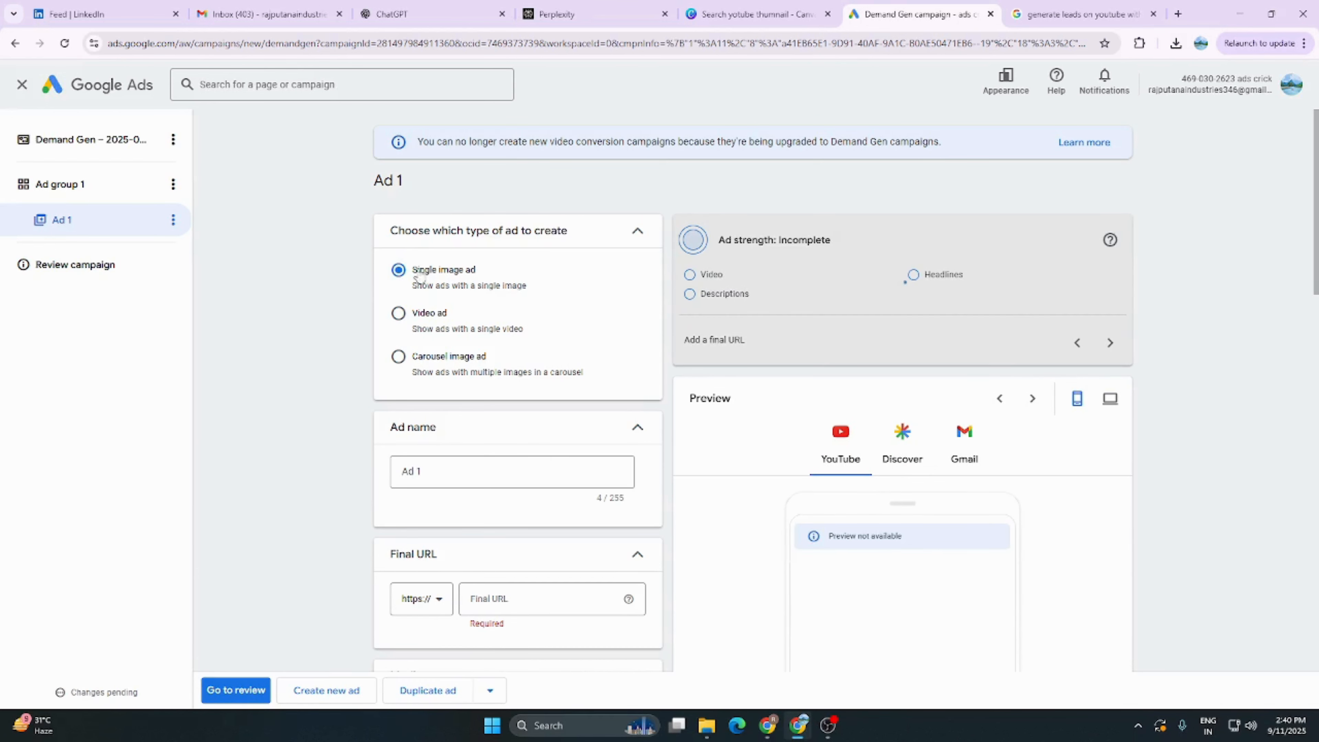
Start editing the final URL of Ad 1
scroll(577, 333, down, 5)
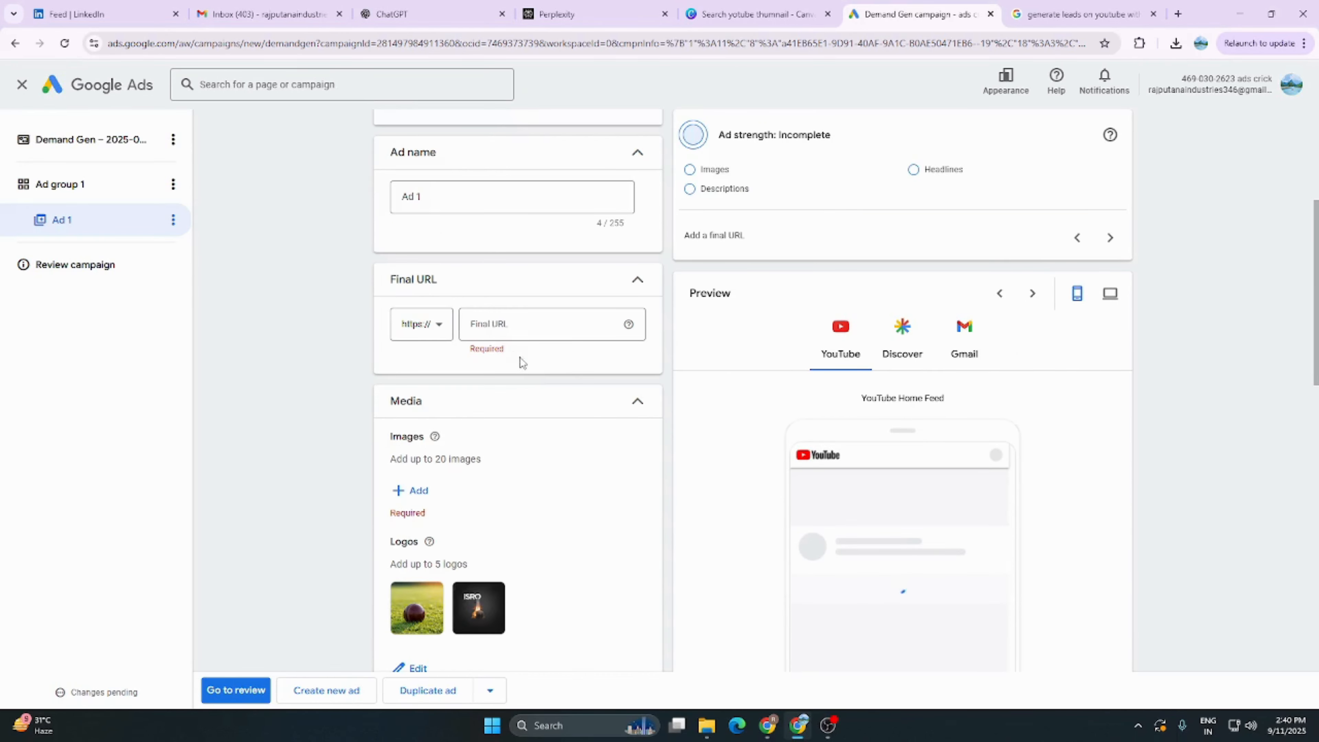
click(489, 320)
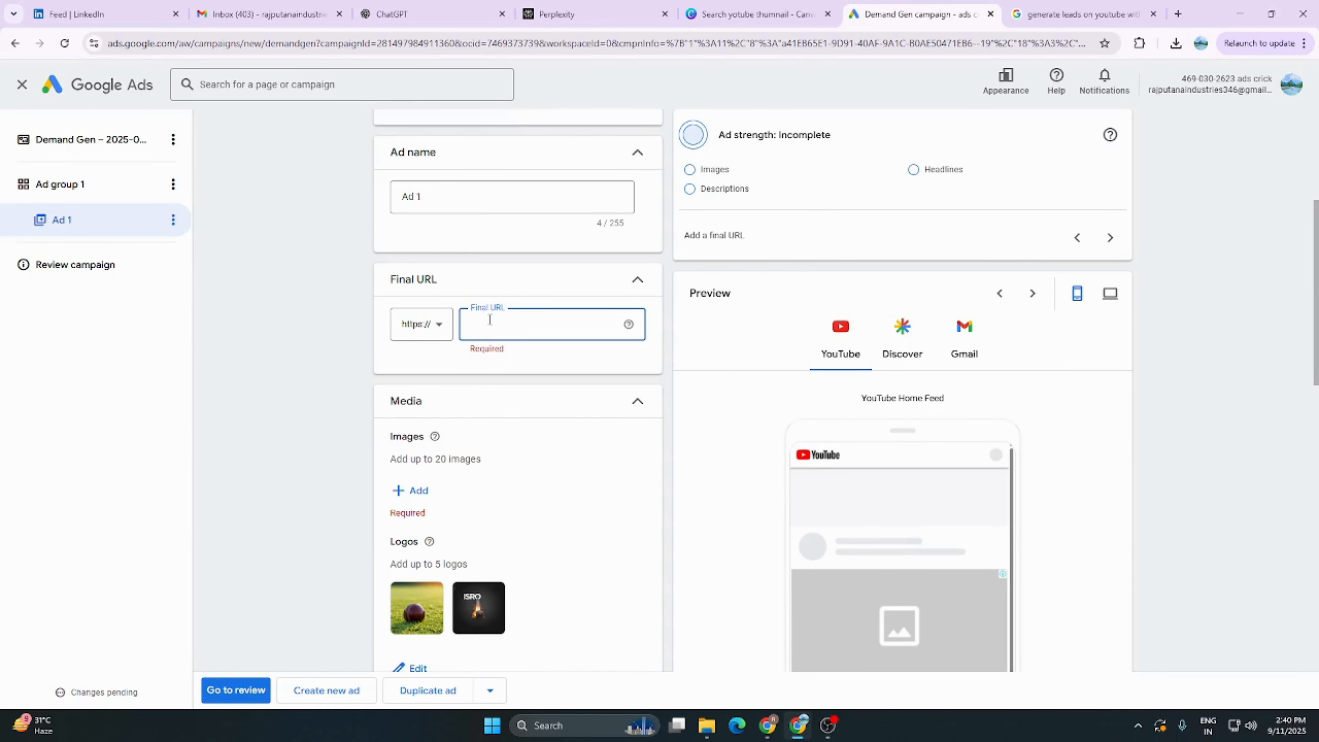
click(103, 14)
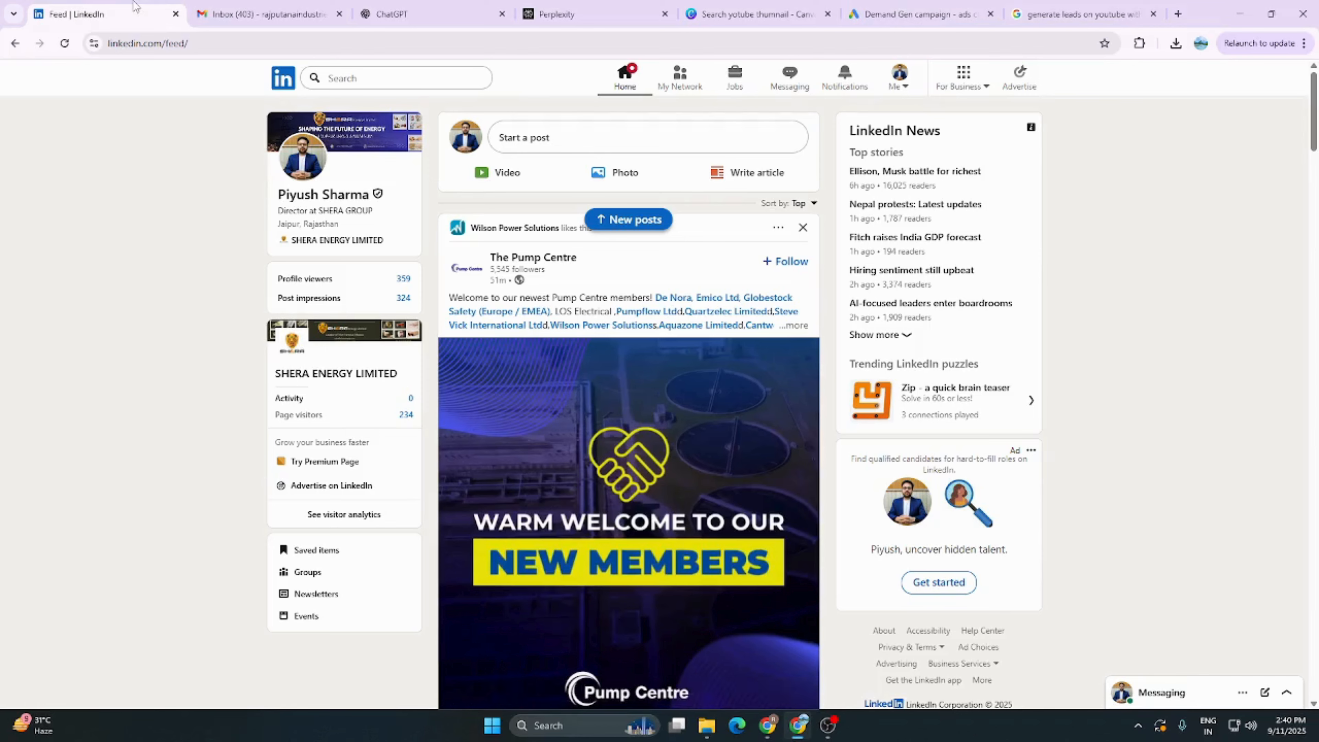
key(ctrl+Tab)
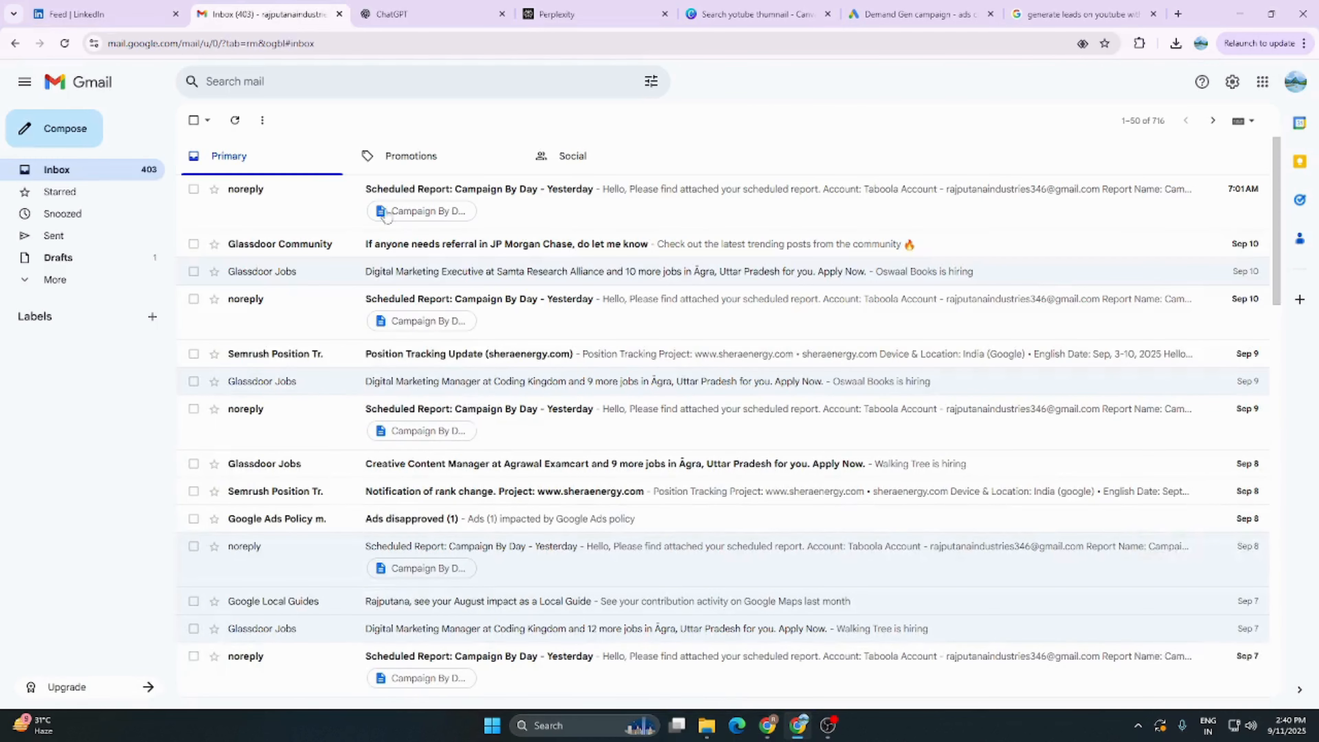
click(771, 734)
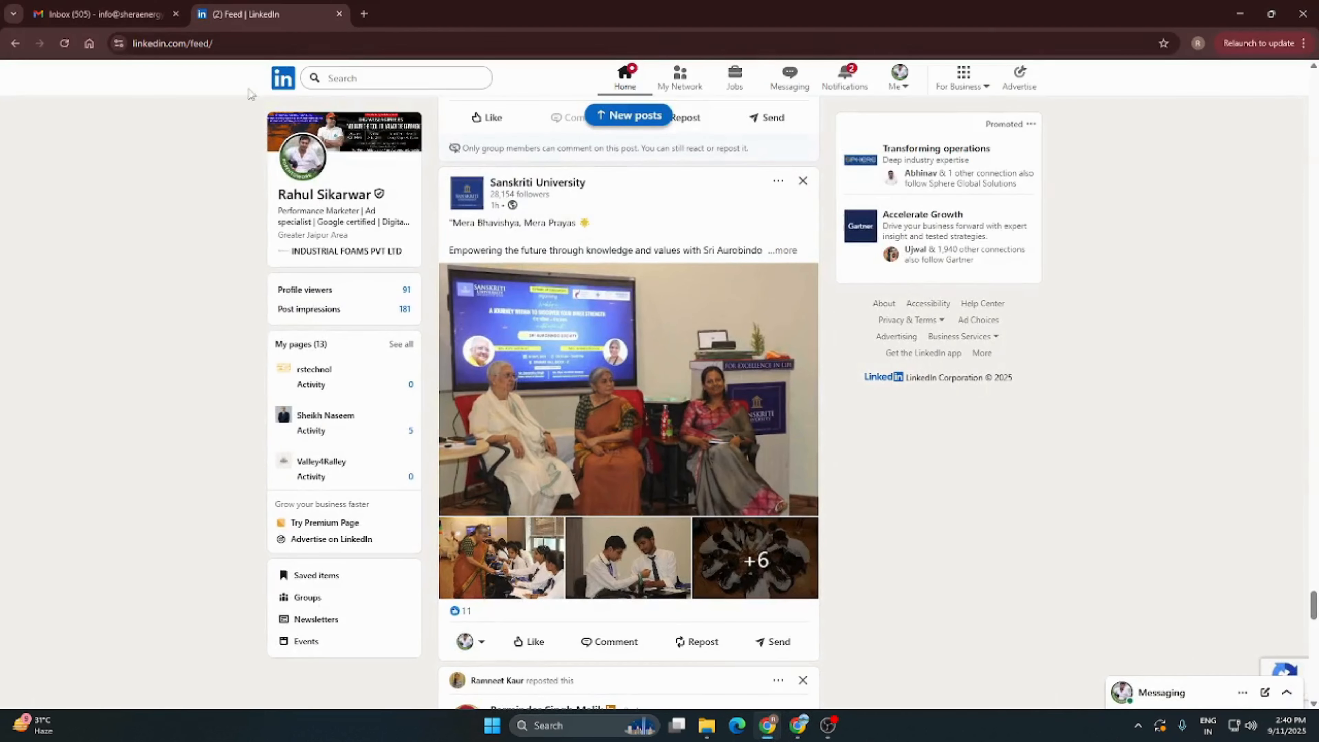
click(329, 197)
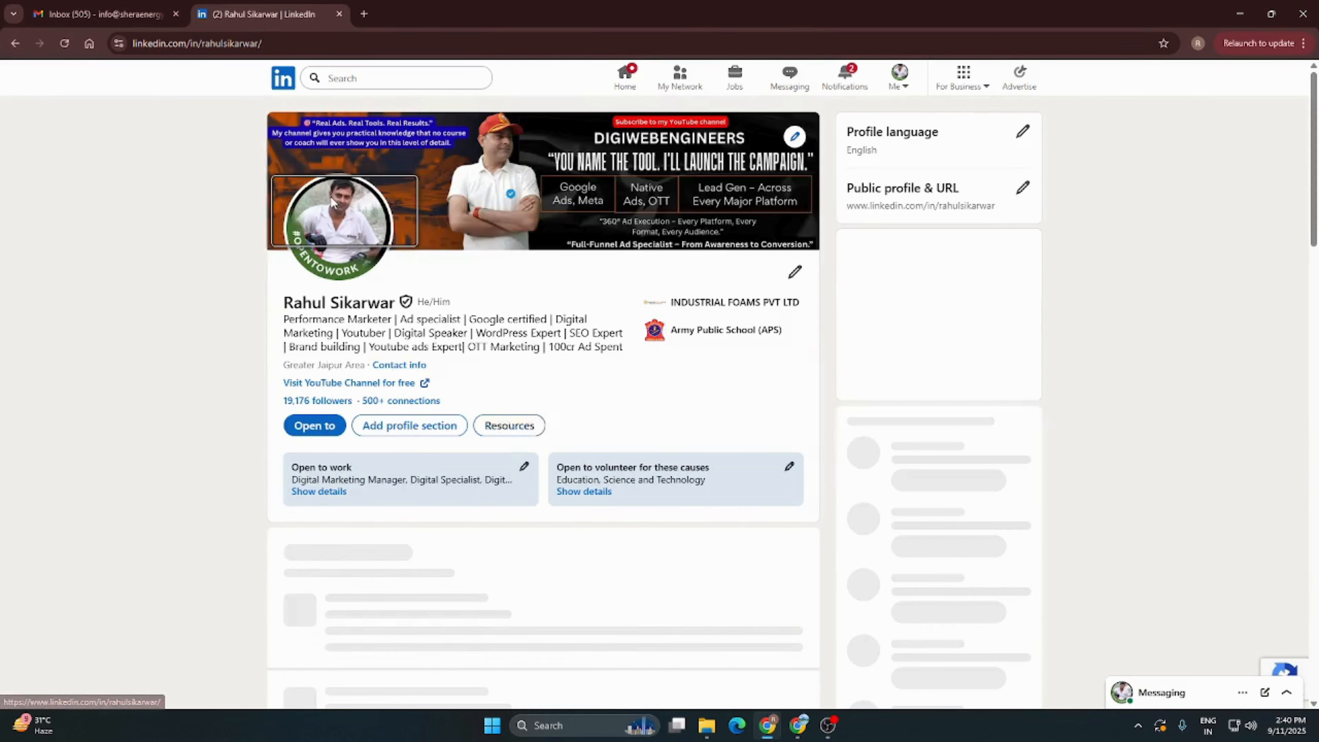
click(325, 41)
right_click(325, 41)
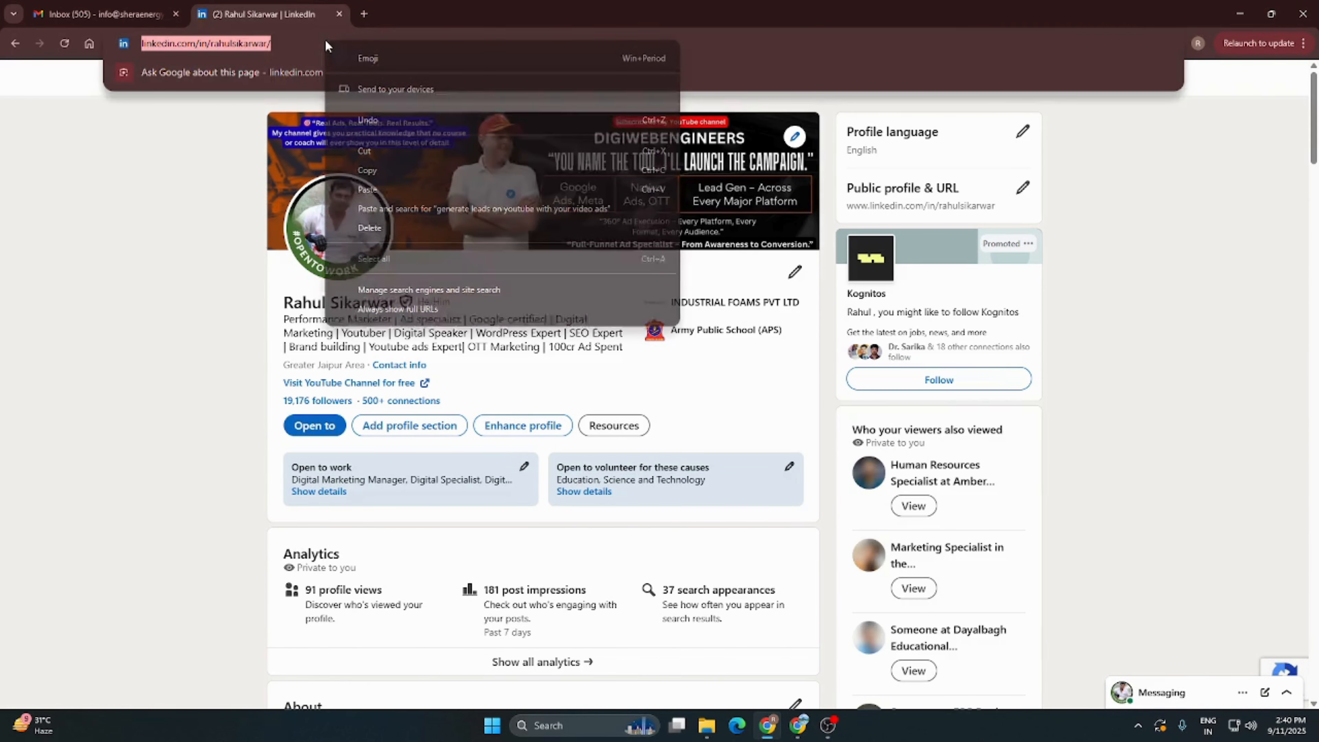
click(387, 166)
click(798, 725)
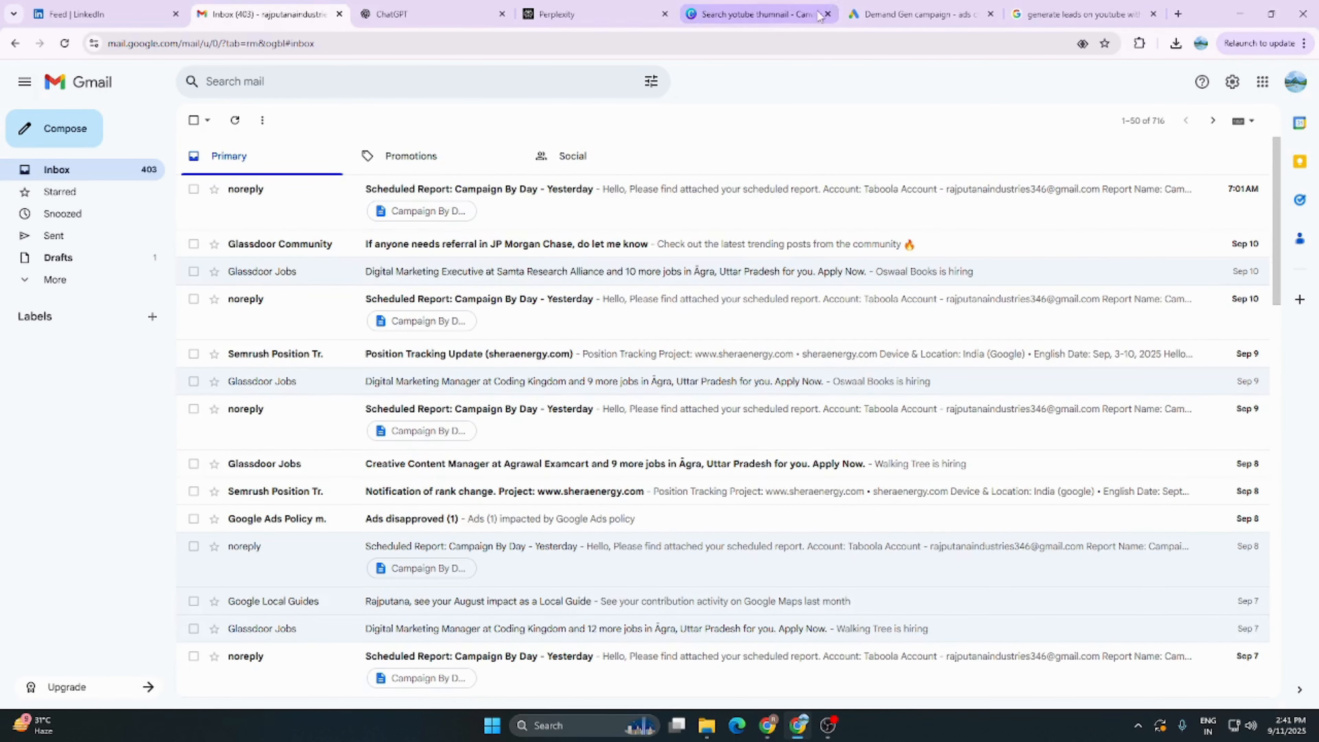
Open YouTube in a new browser tab and copy the link of the Digiwebengineers video "Drive More SALES with YouTube Video Ads"
click(1178, 14)
text(youtube)
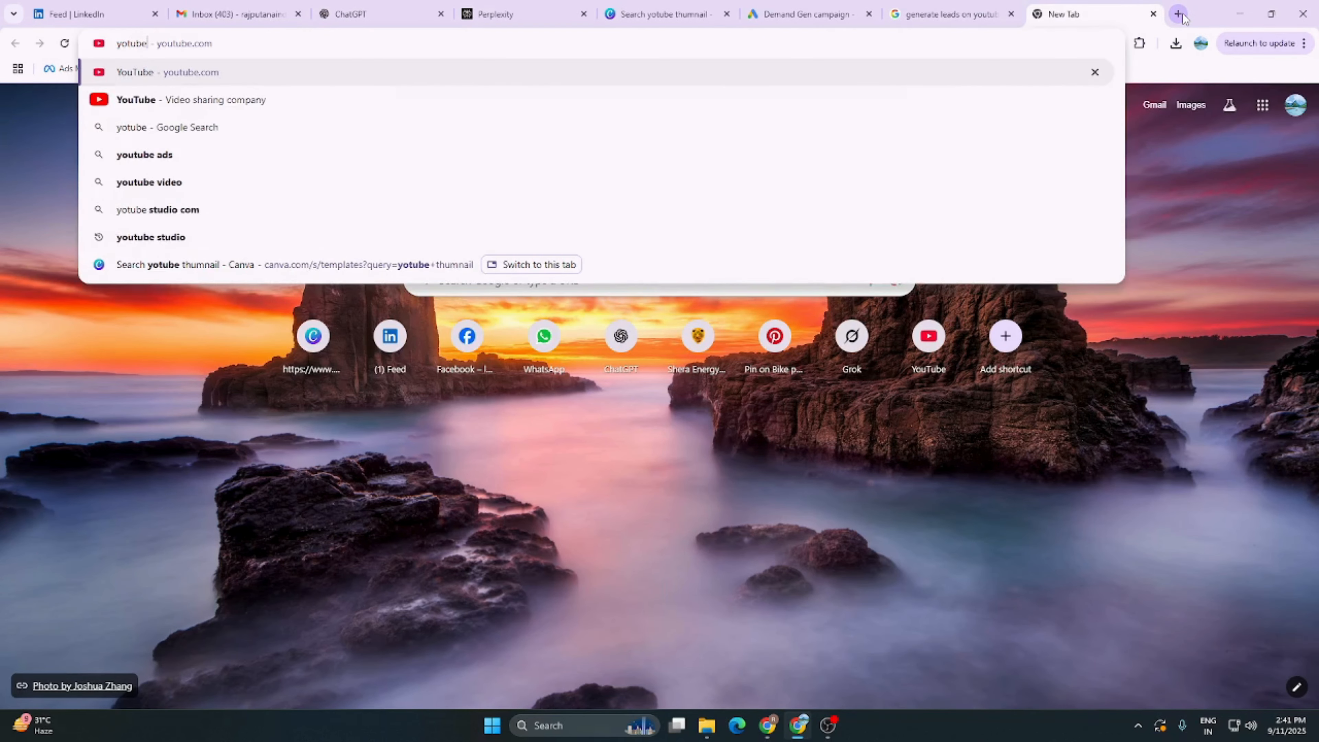
key(Return)
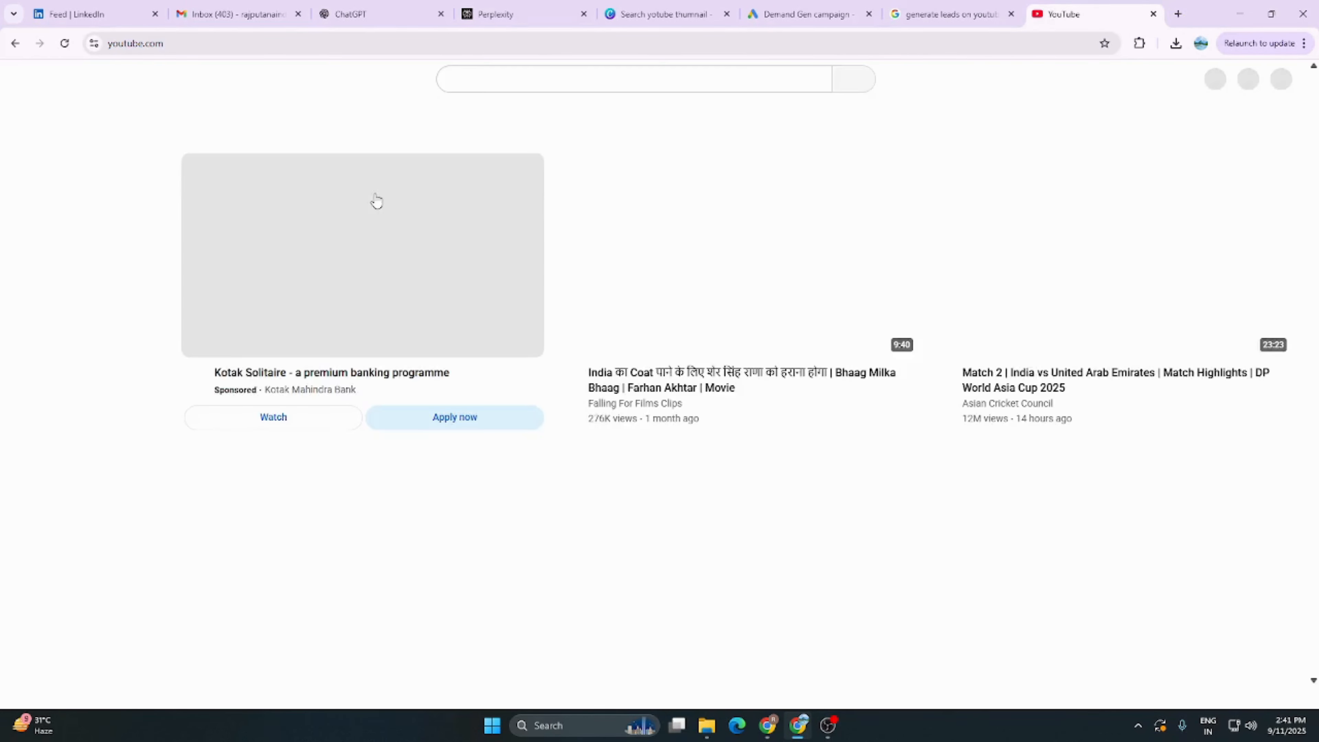
scroll(515, 324, down, 6)
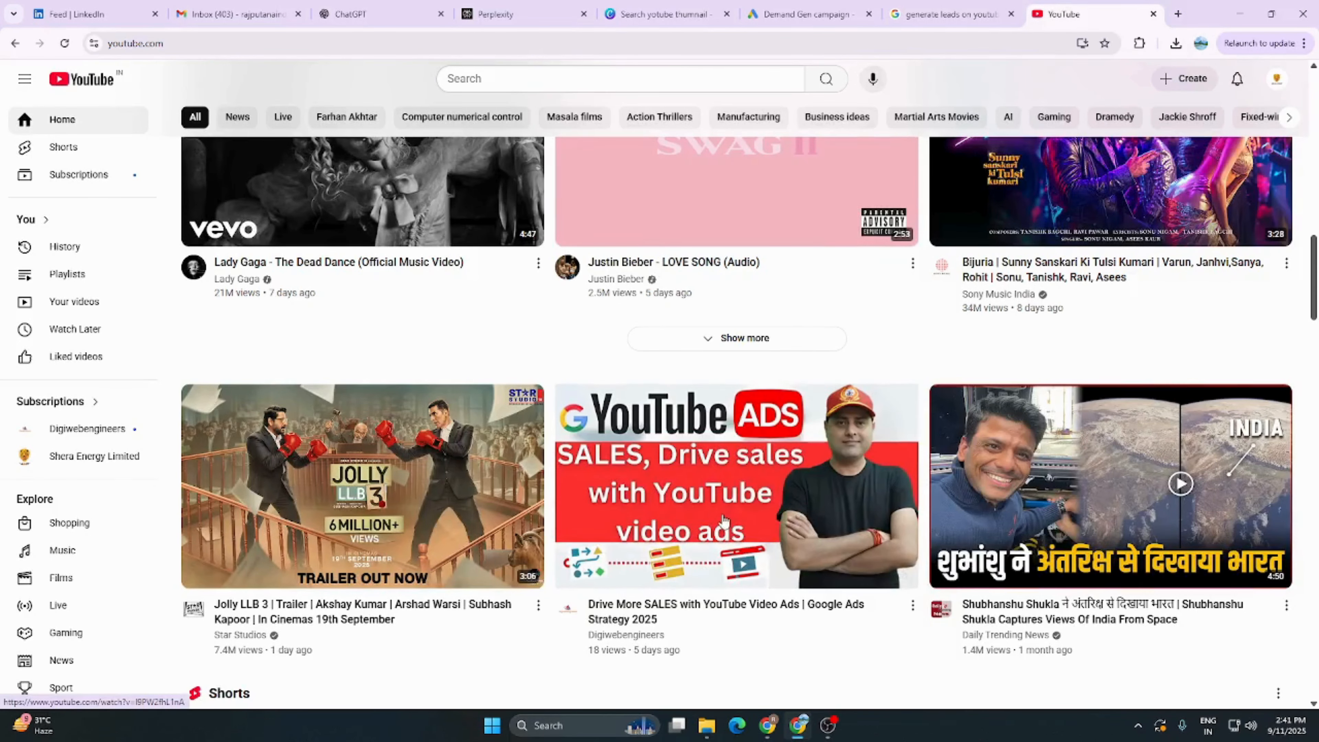
click(581, 453)
click(250, 43)
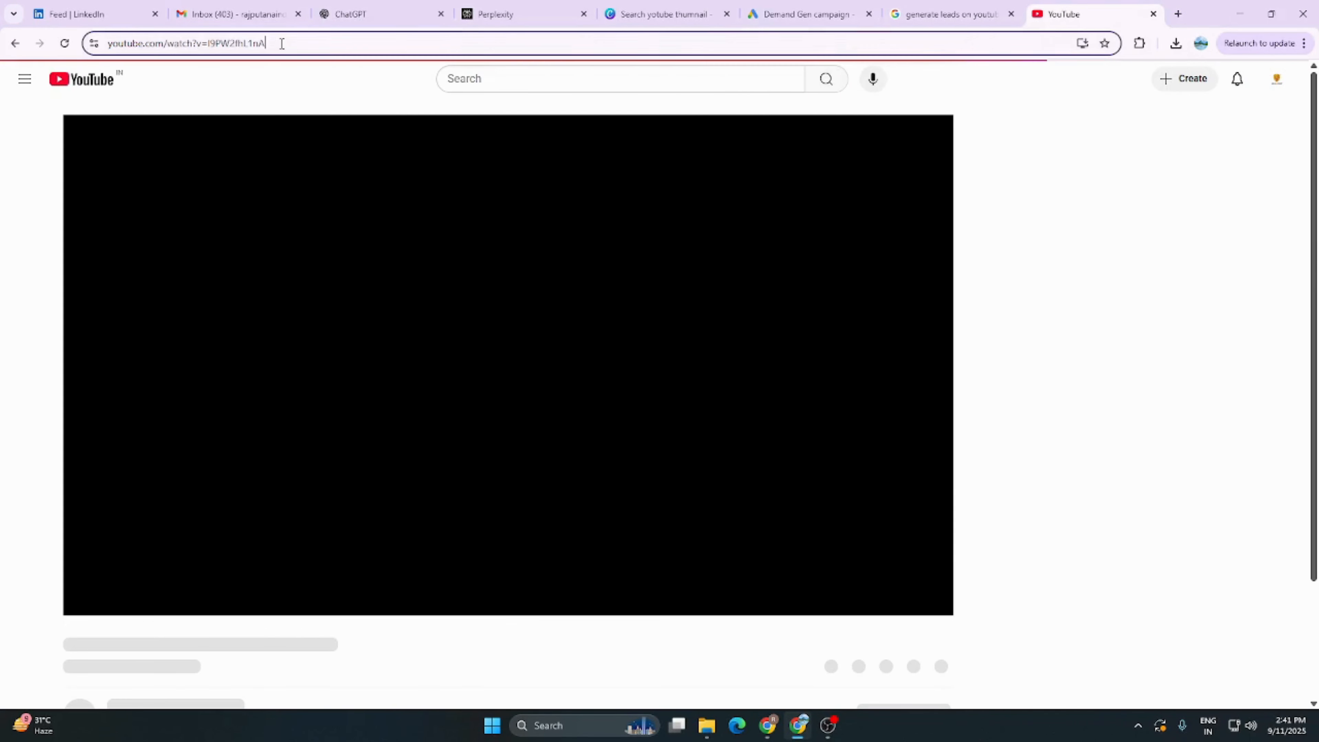
right_click(282, 43)
click(356, 172)
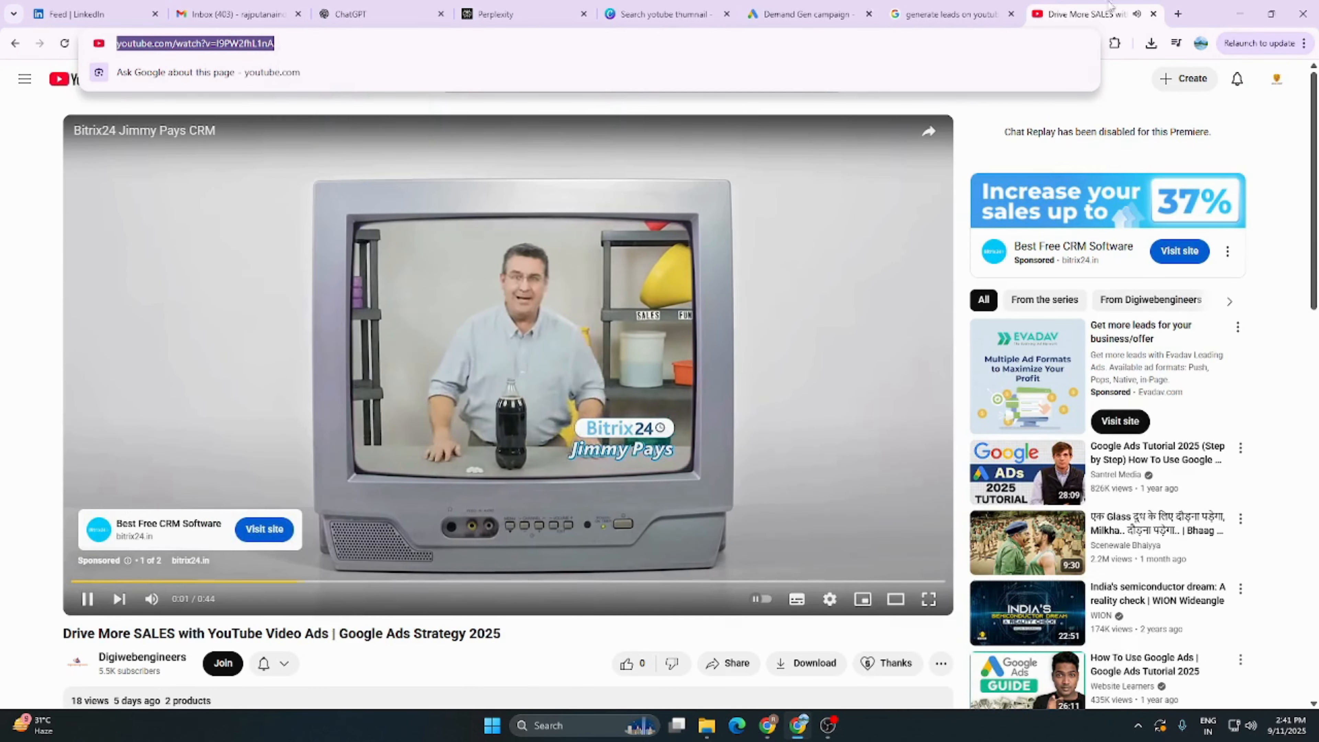
Close the YouTube page, return to the Demand Gen campaign and paste the copied video link as Ad 1's final URL
click(1154, 14)
click(883, 14)
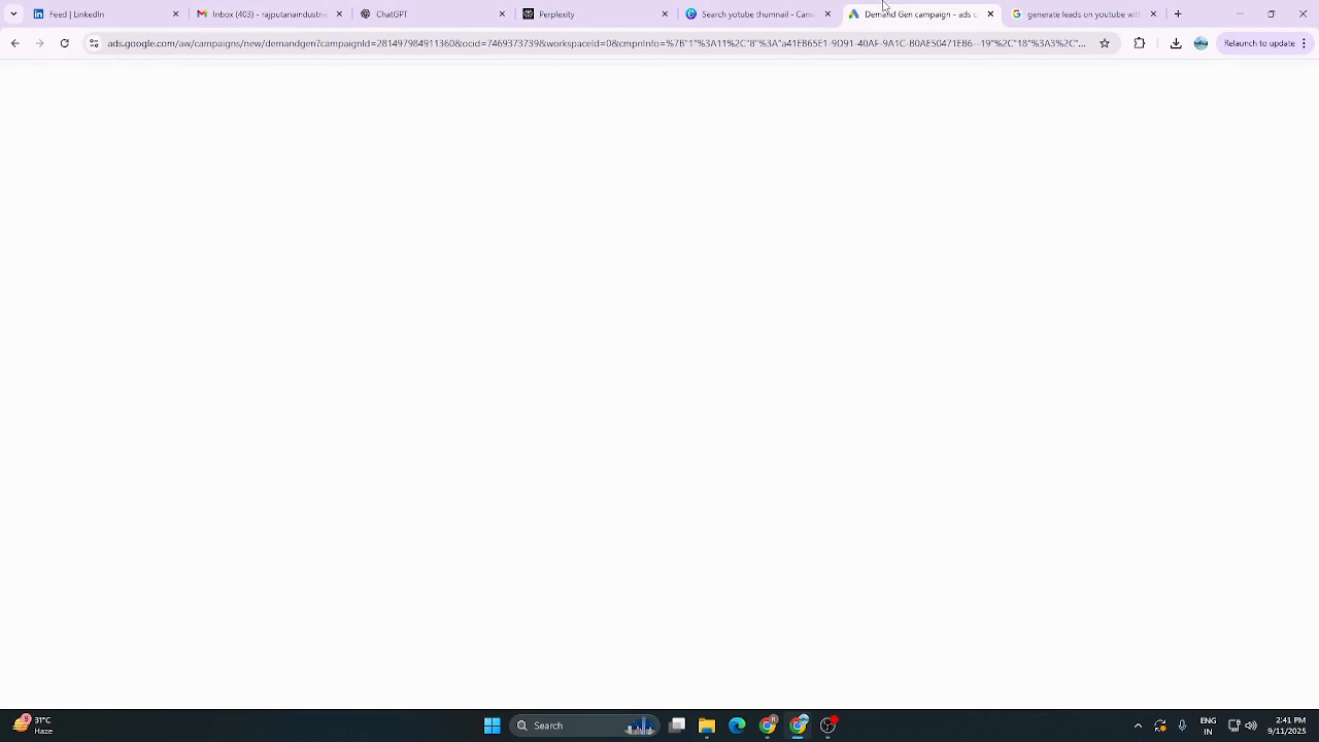
key(ctrl+v)
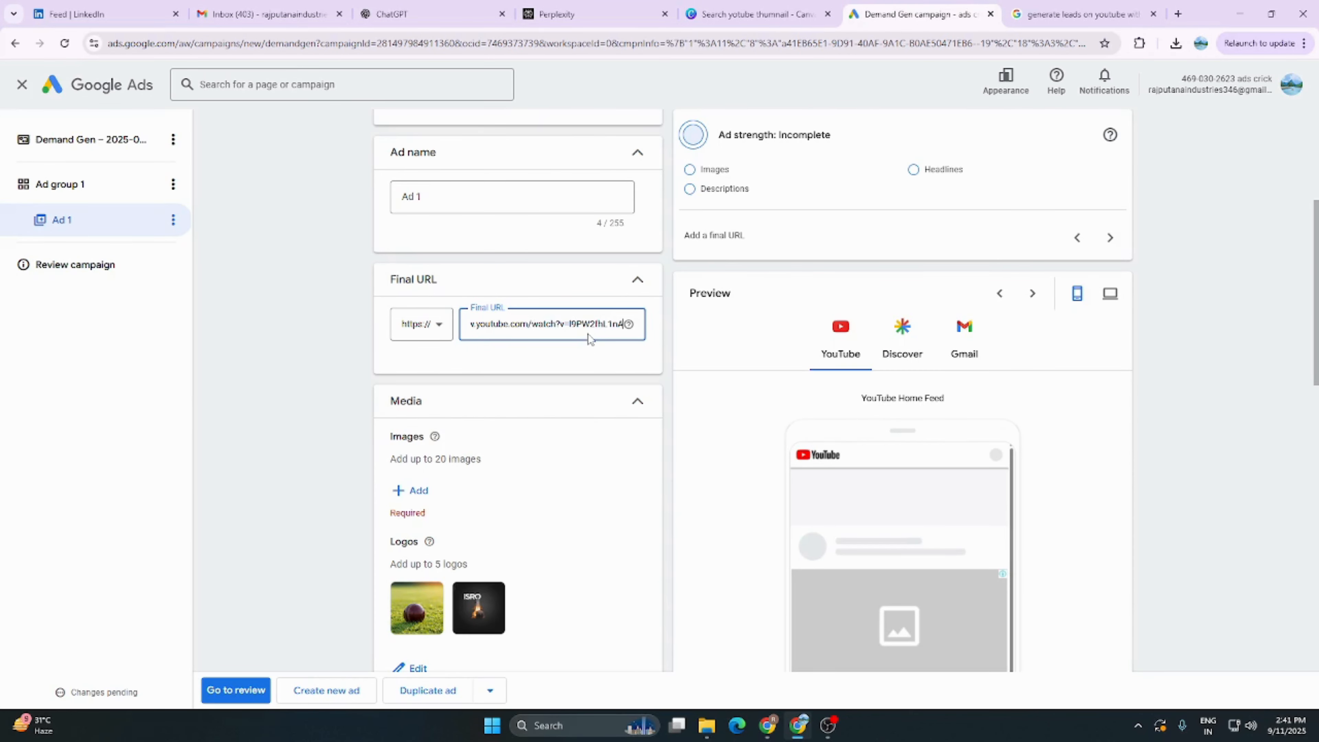
click(565, 339)
key(Home)
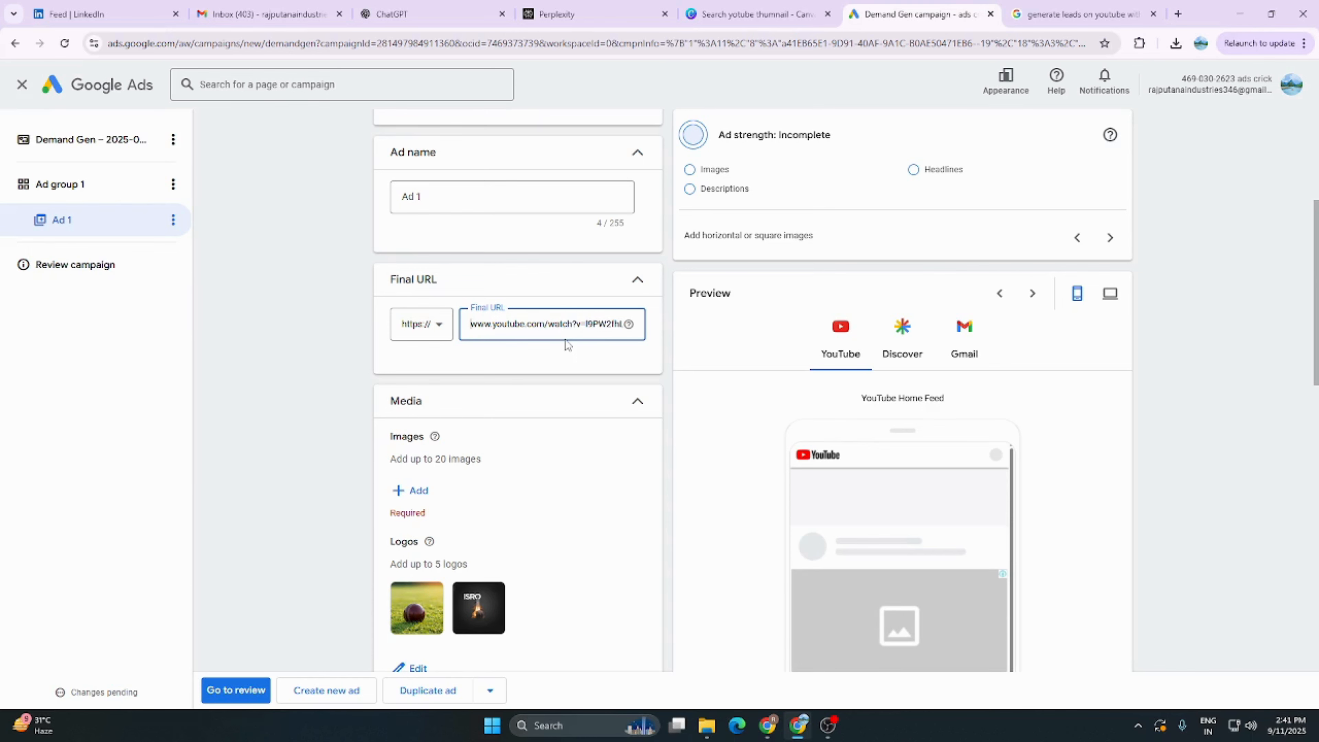
Add the asset library image L (2).jpg to the ad's images in its three ratios and save the selection
scroll(551, 364, down, 5)
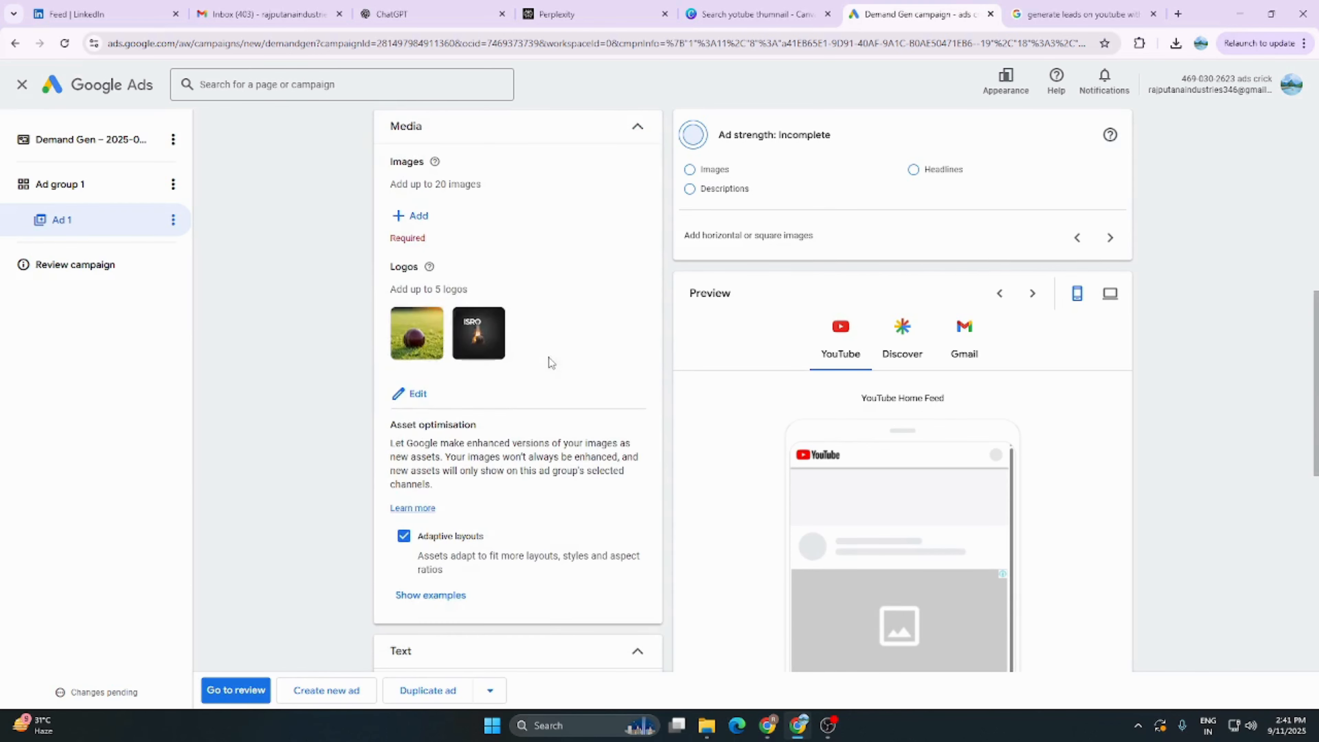
click(416, 224)
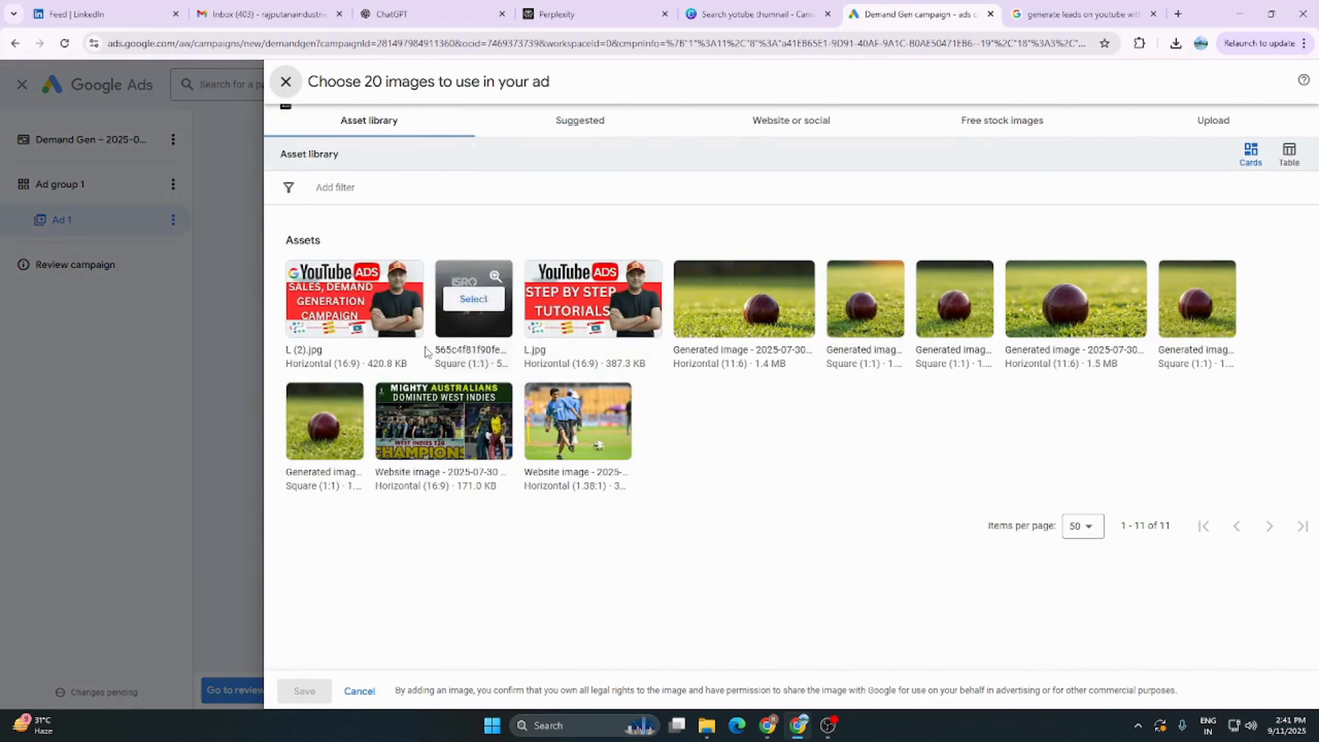
click(354, 300)
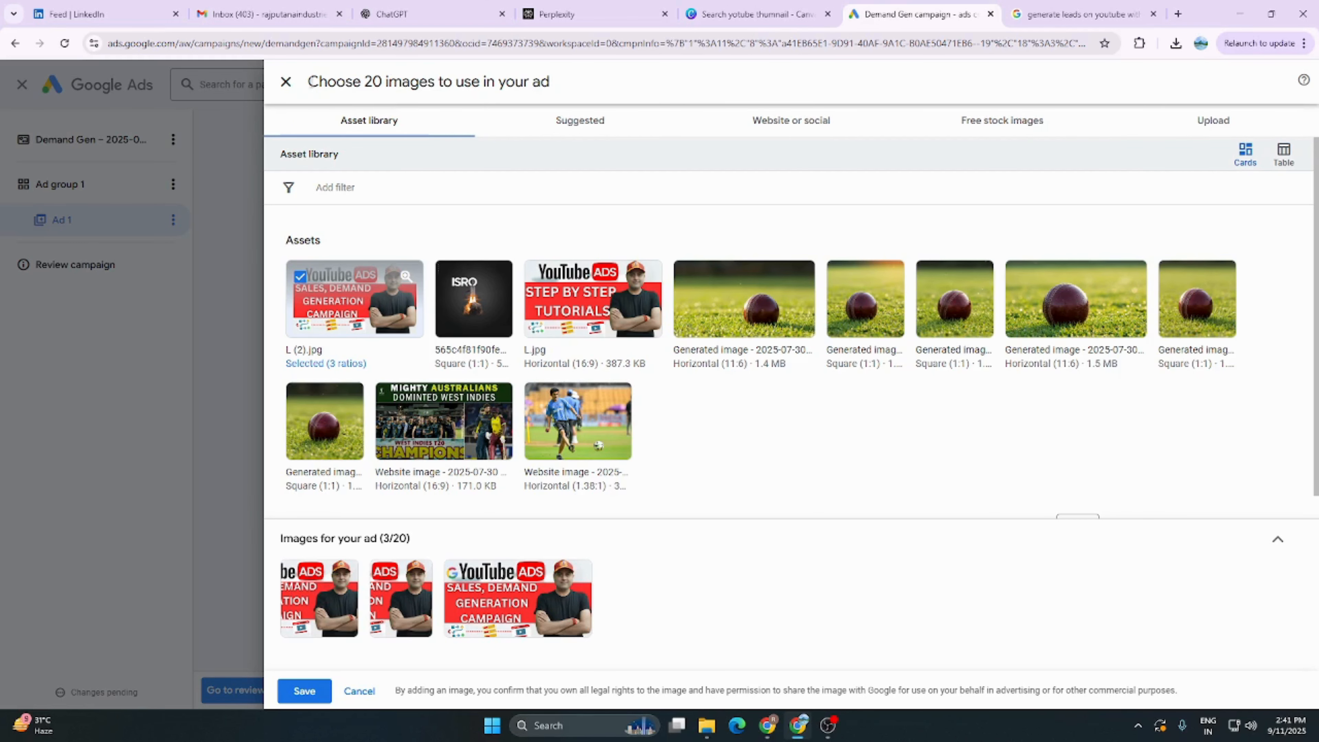
click(285, 82)
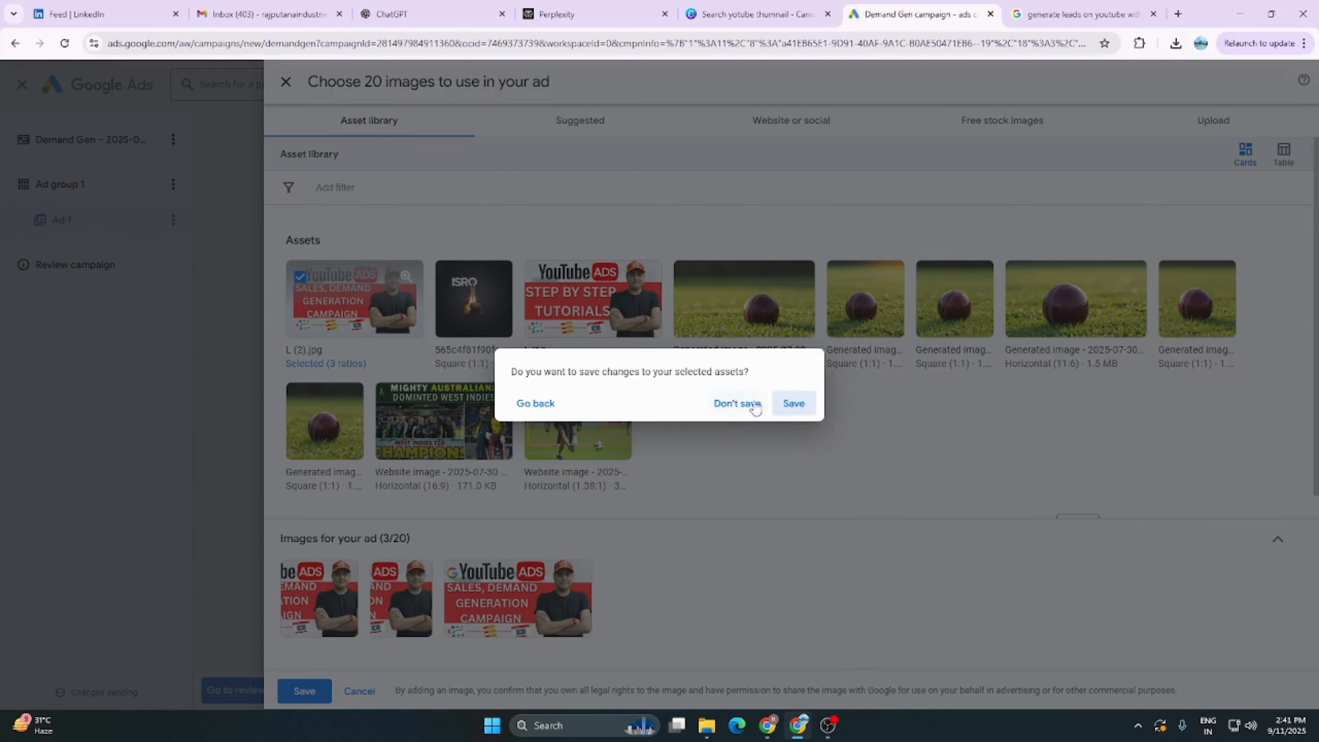
click(794, 404)
Use the suggested headline "Join the YouTube channel" and the suggested description "Learn how to drive more sales with YouTube video ads"
scroll(486, 389, down, 5)
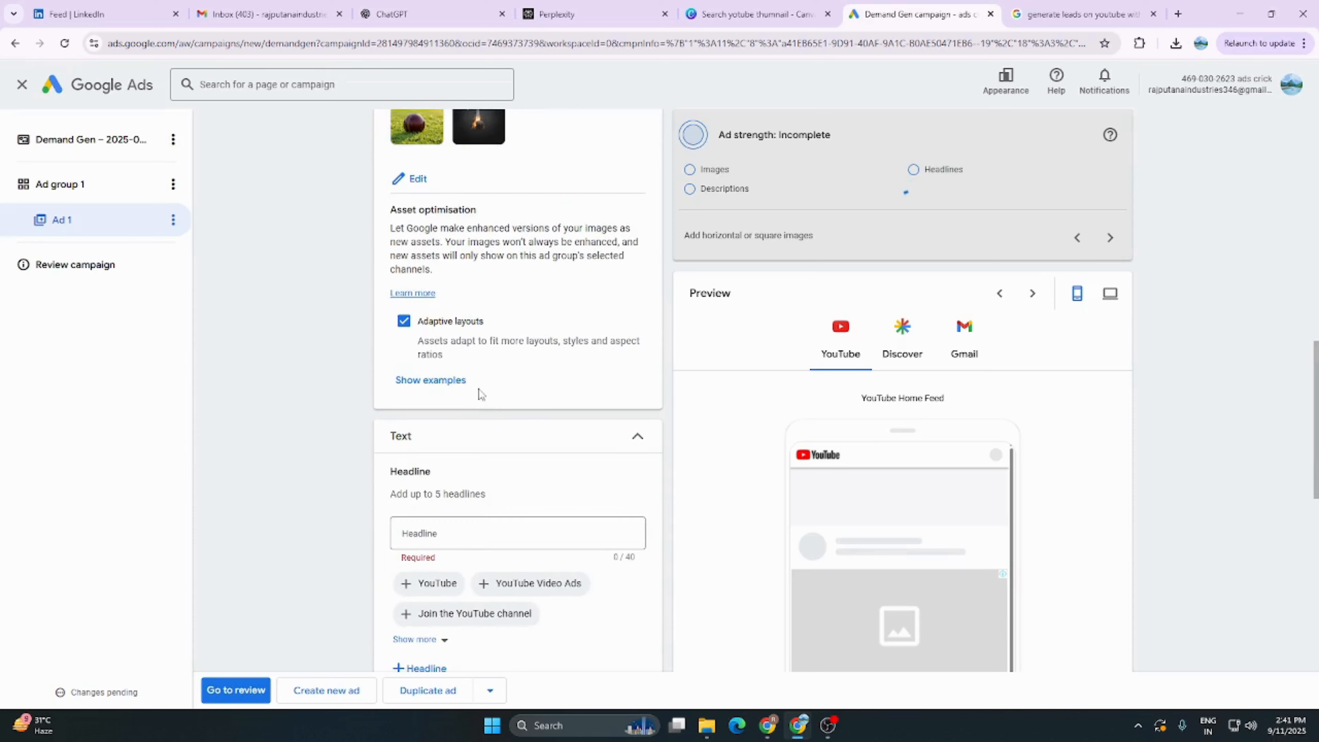
scroll(486, 403, down, 4)
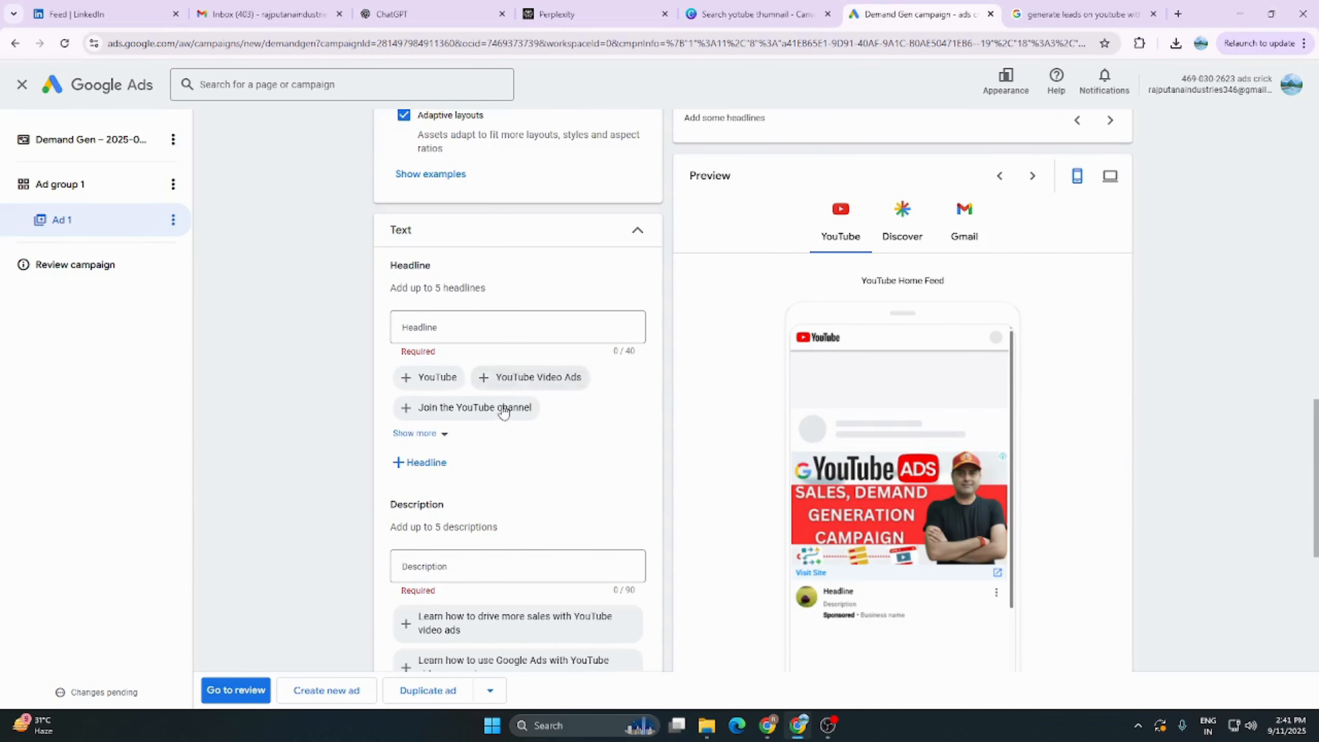
click(504, 408)
scroll(397, 330, down, 6)
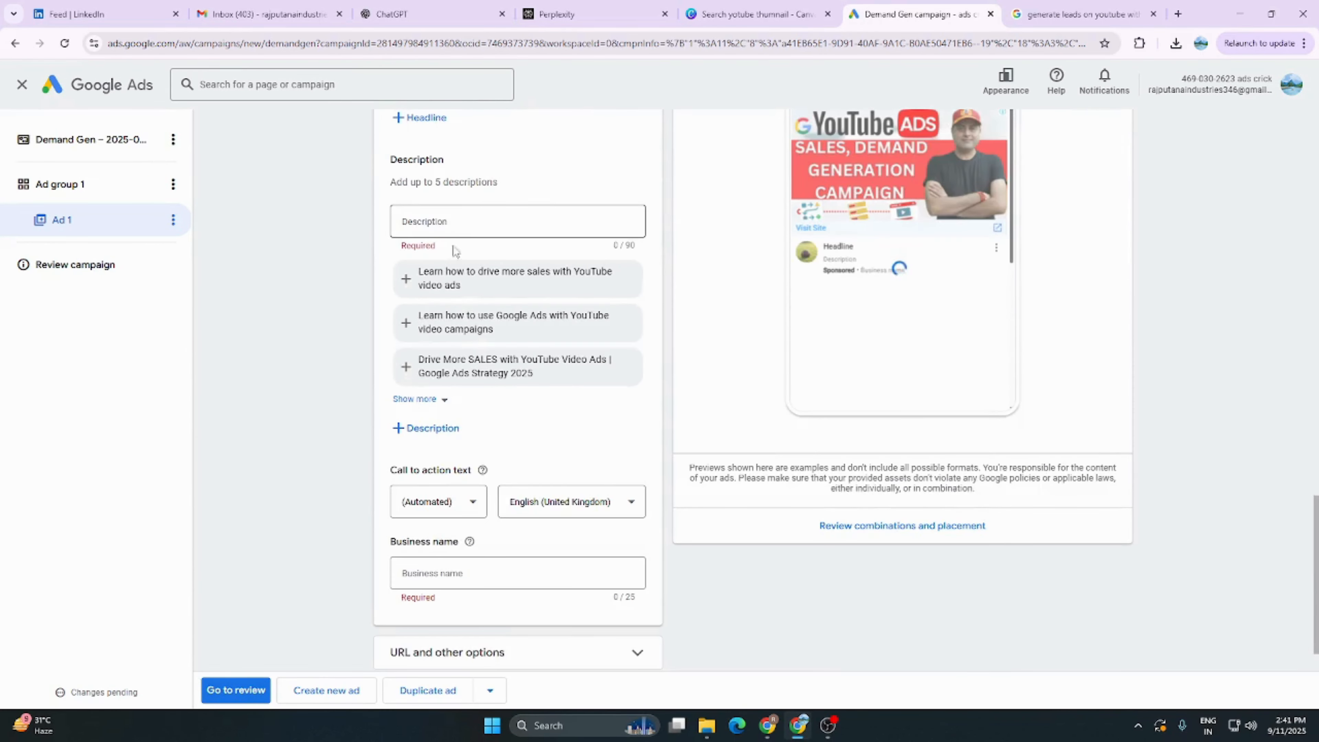
click(454, 281)
scroll(510, 285, down, 1)
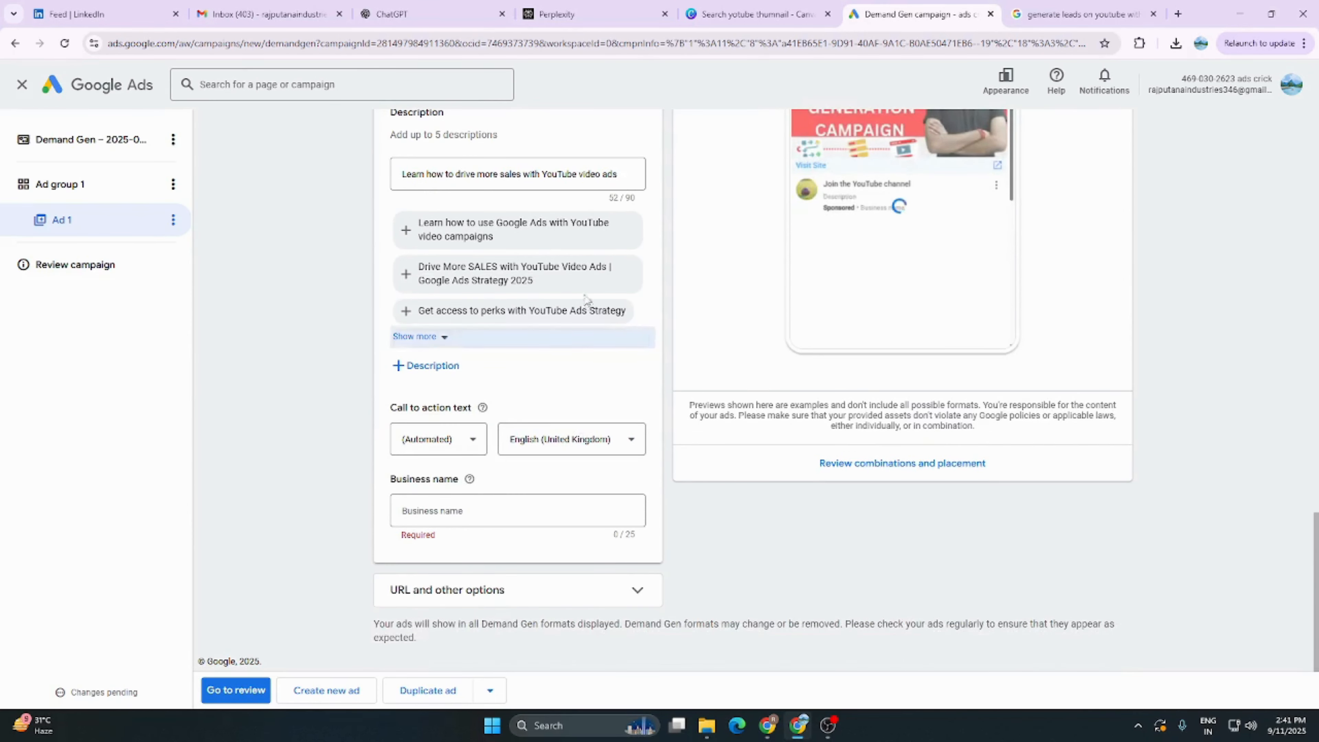
scroll(550, 317, up, 7)
scroll(509, 365, down, 1)
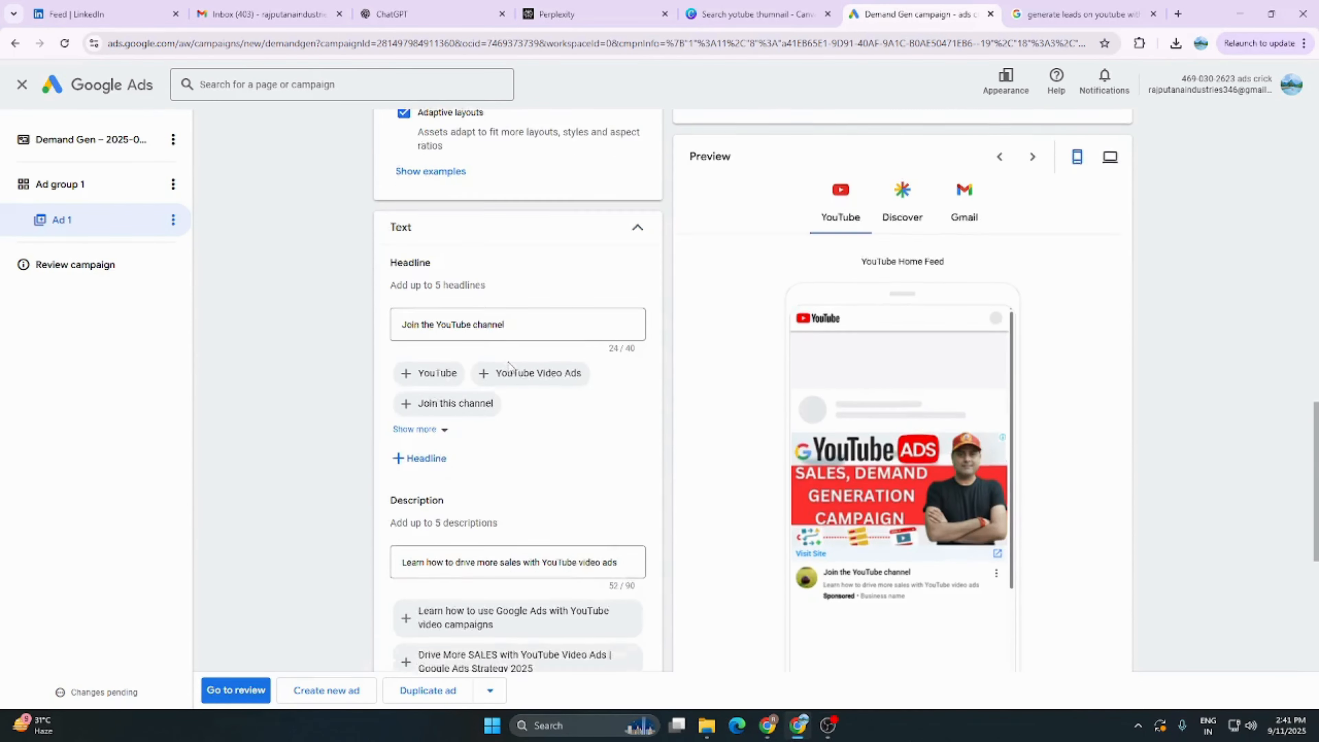
Set the ad's call to action text to Contact us and its business name to Digiwebengineers
scroll(509, 415, down, 4)
click(441, 578)
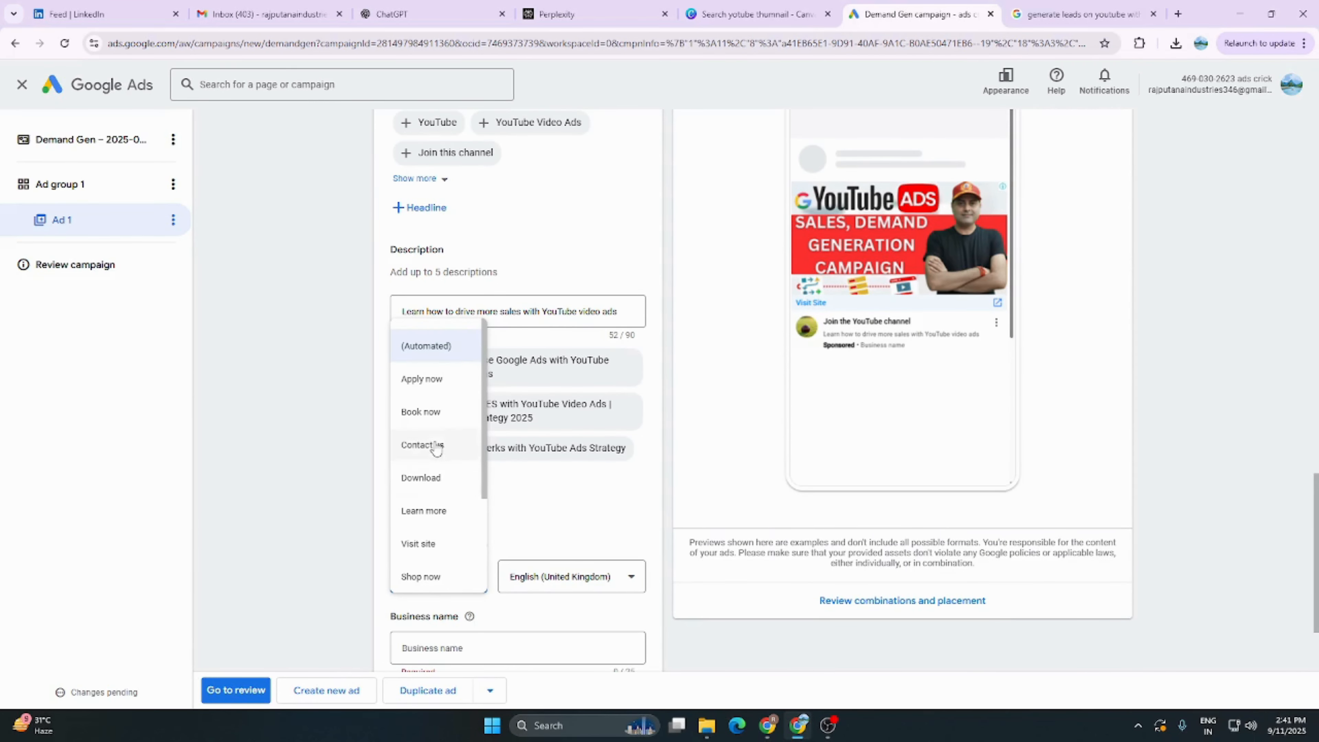
click(437, 450)
scroll(451, 636, down, 2)
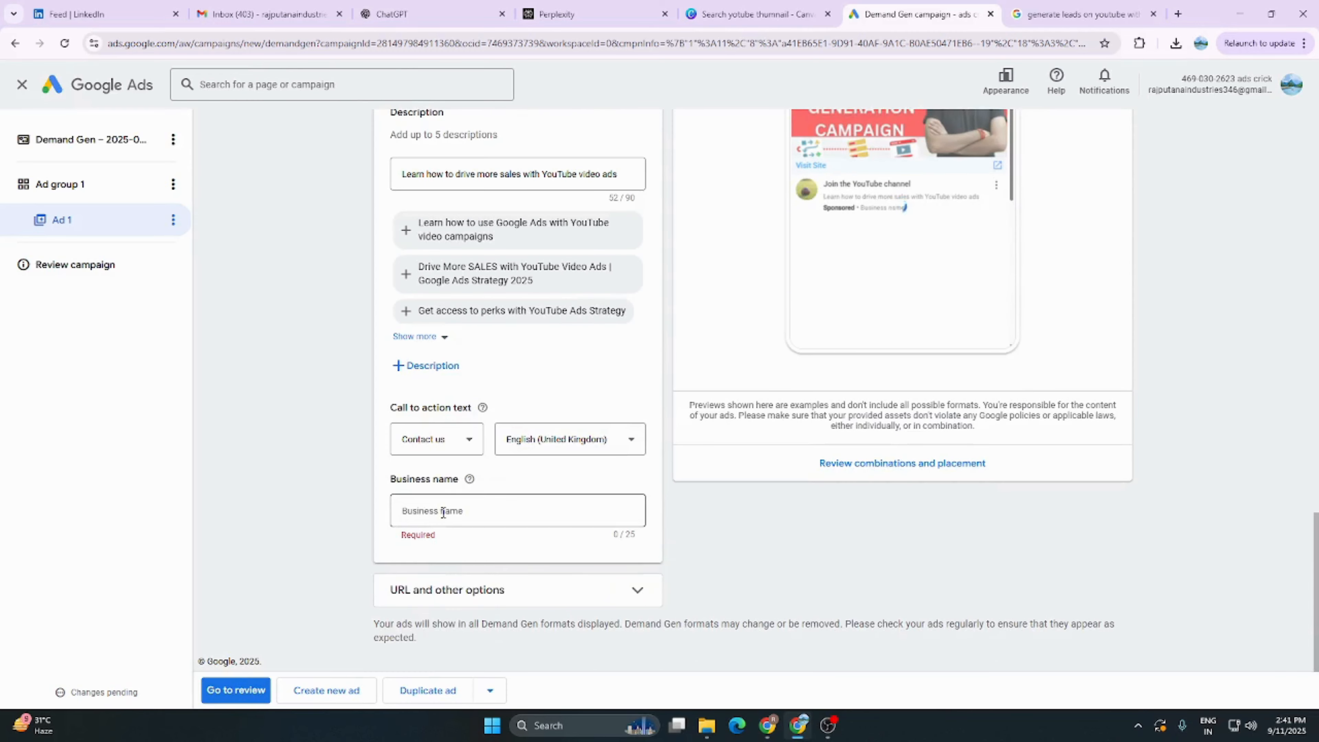
click(443, 512)
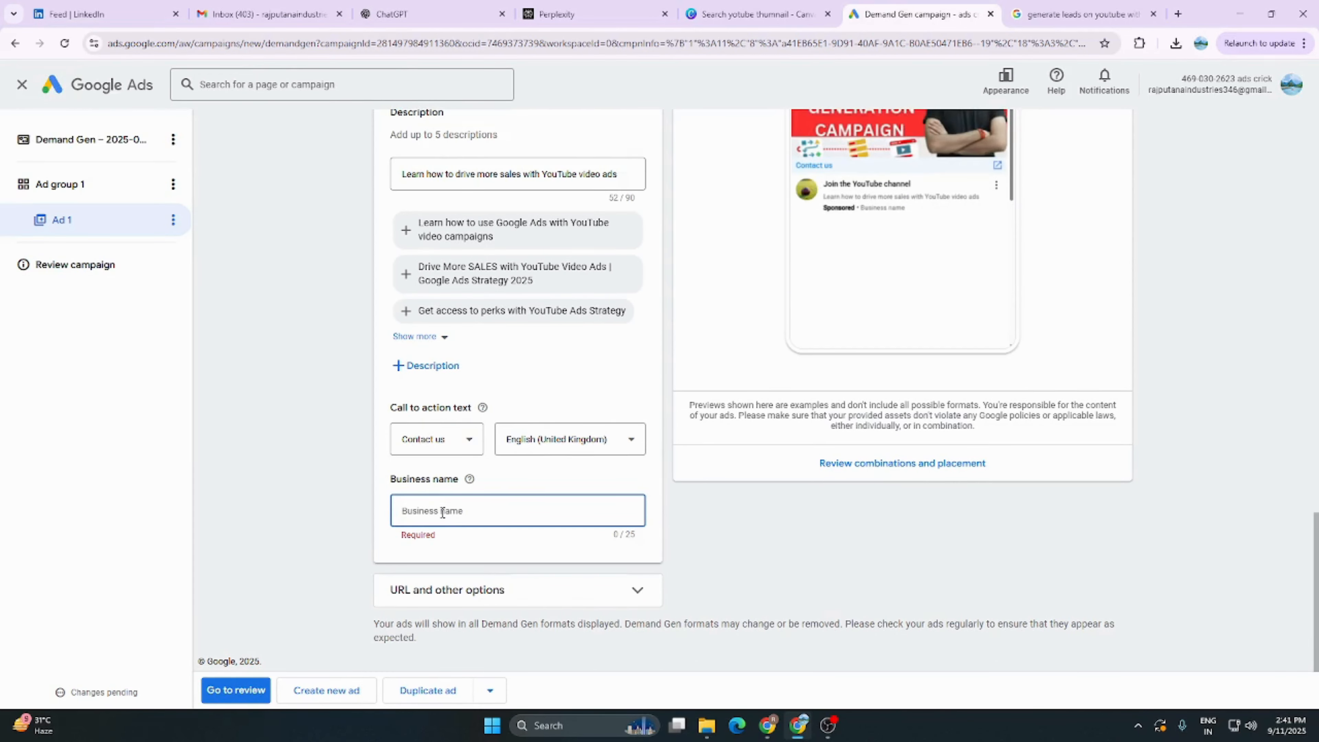
text(Digiwebe)
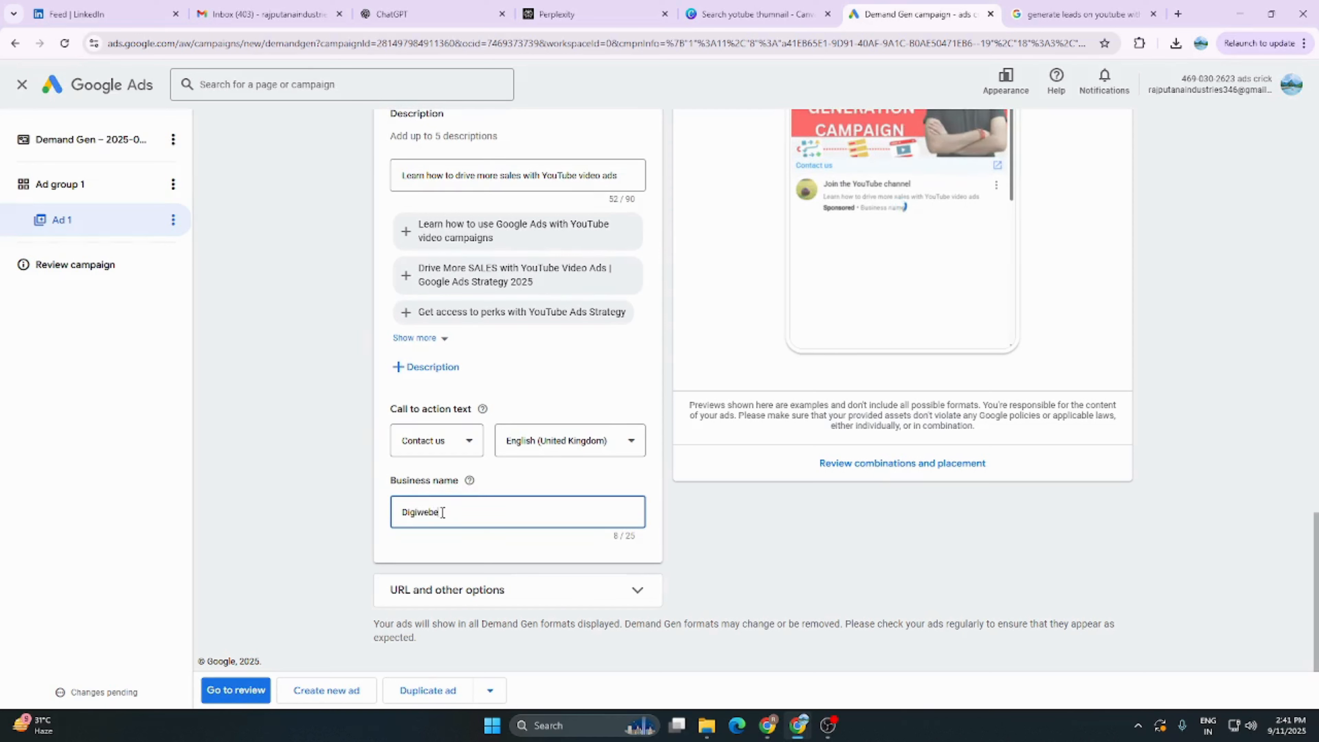
text(ngineers)
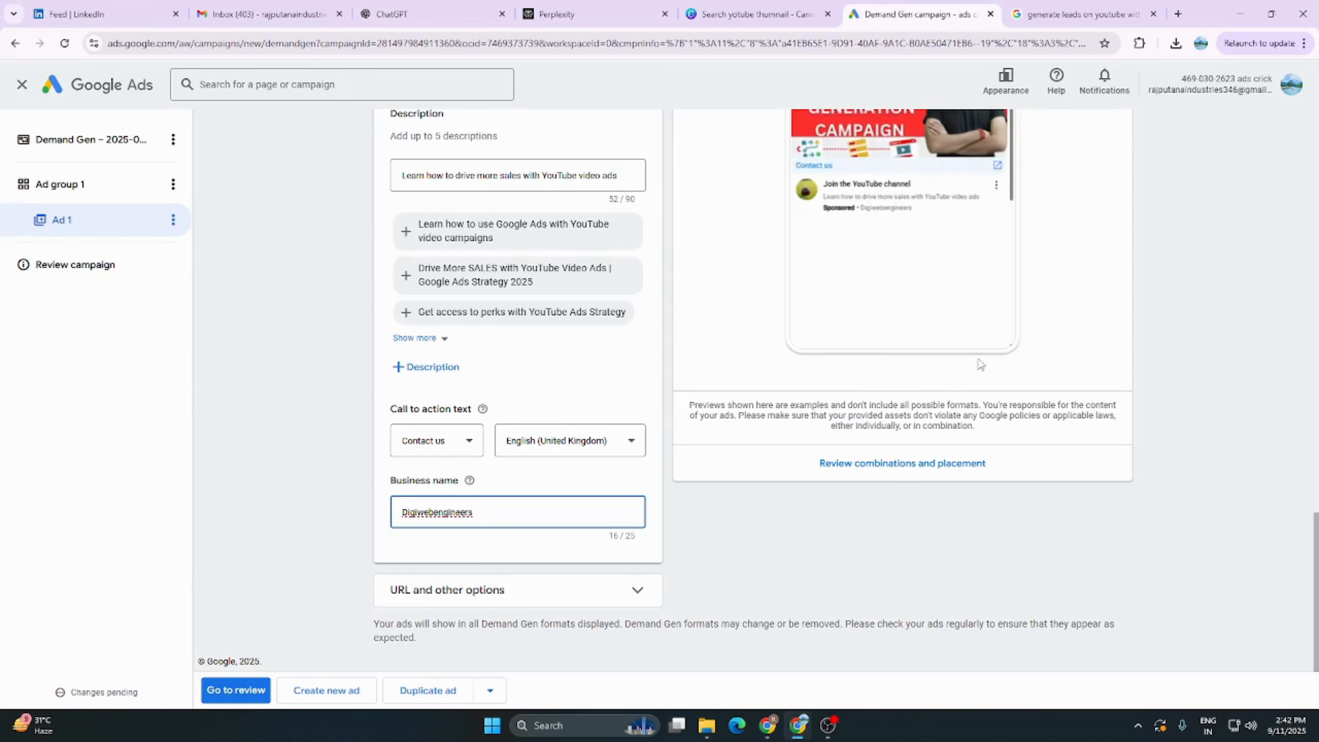
Preview the ad's appearance on YouTube, Discover and Gmail, including the Gmail inbox view
scroll(981, 366, up, 6)
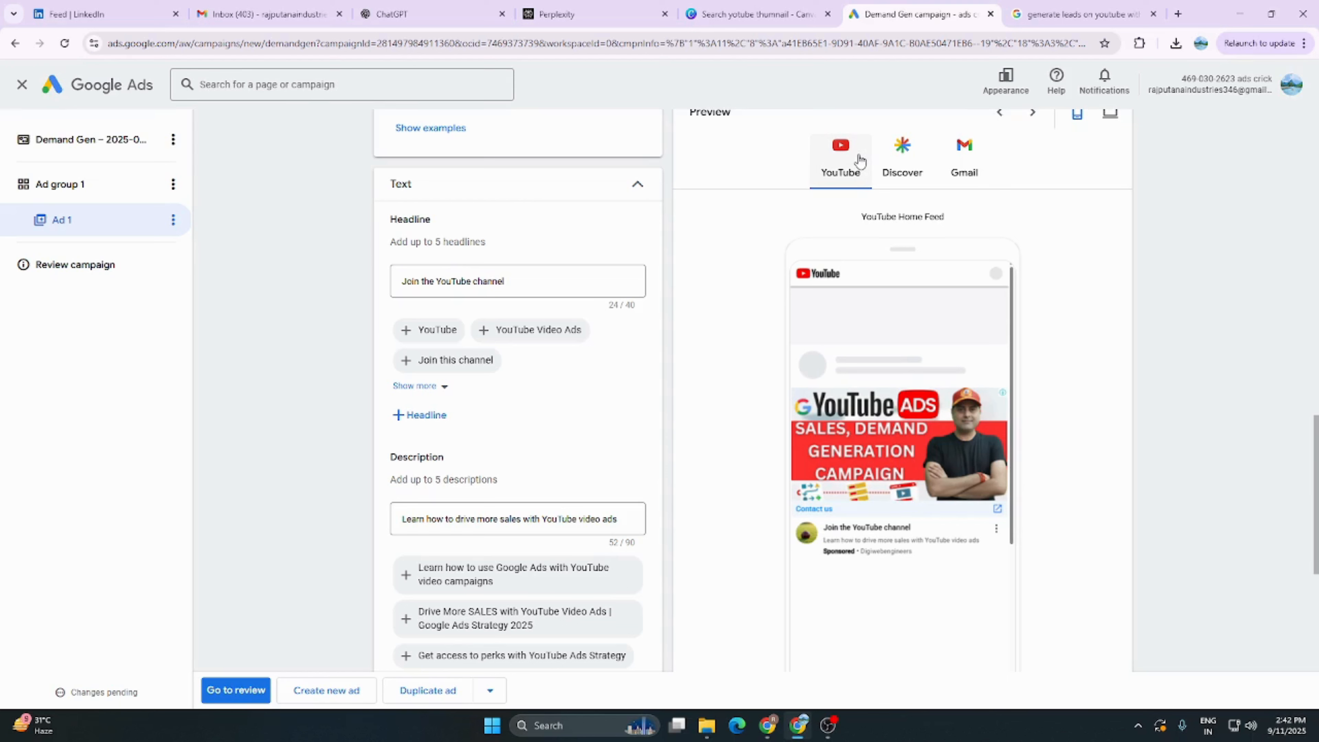
click(907, 158)
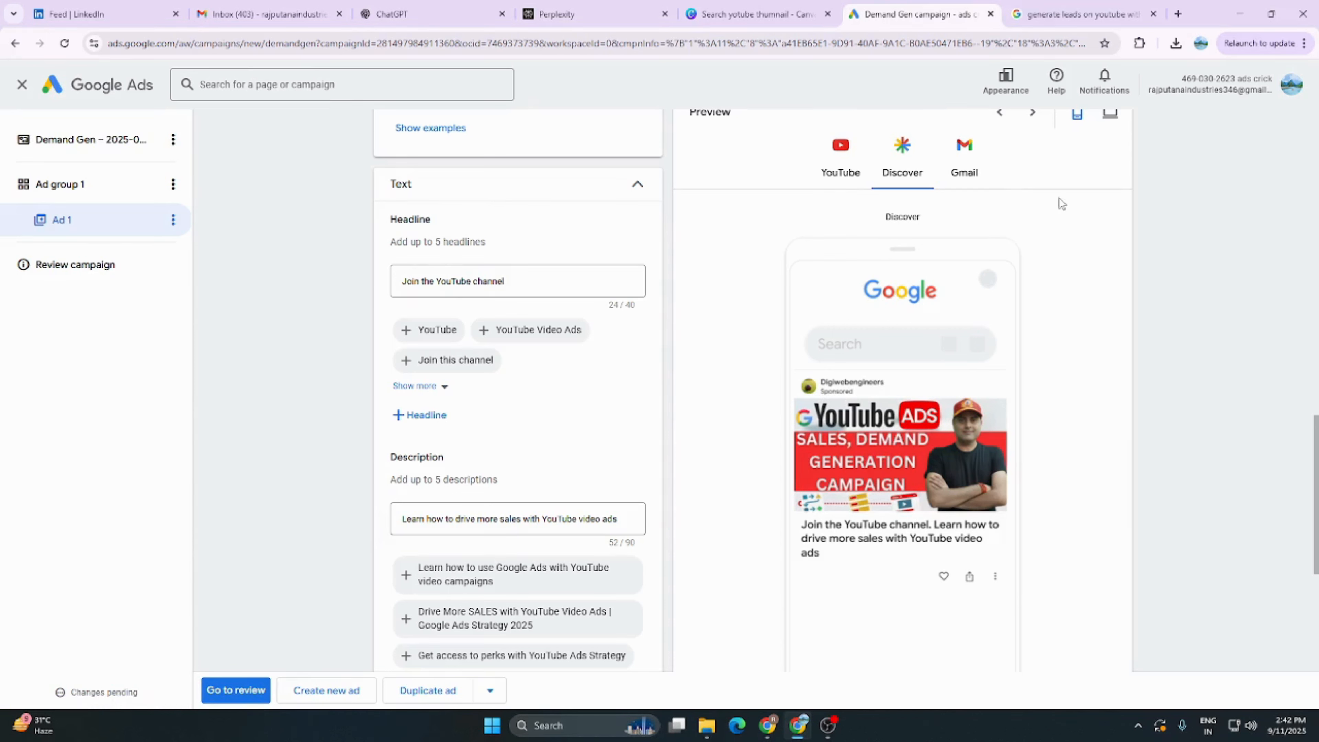
click(963, 150)
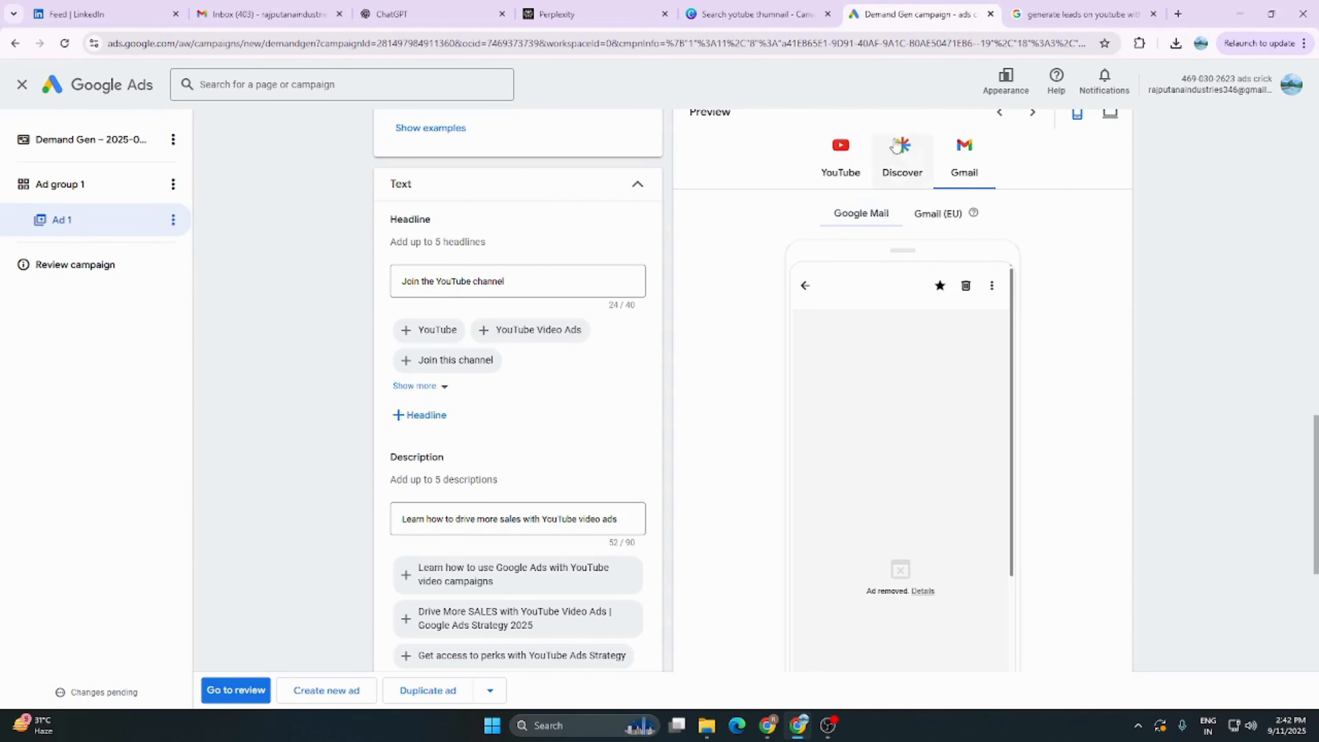
click(898, 150)
click(840, 154)
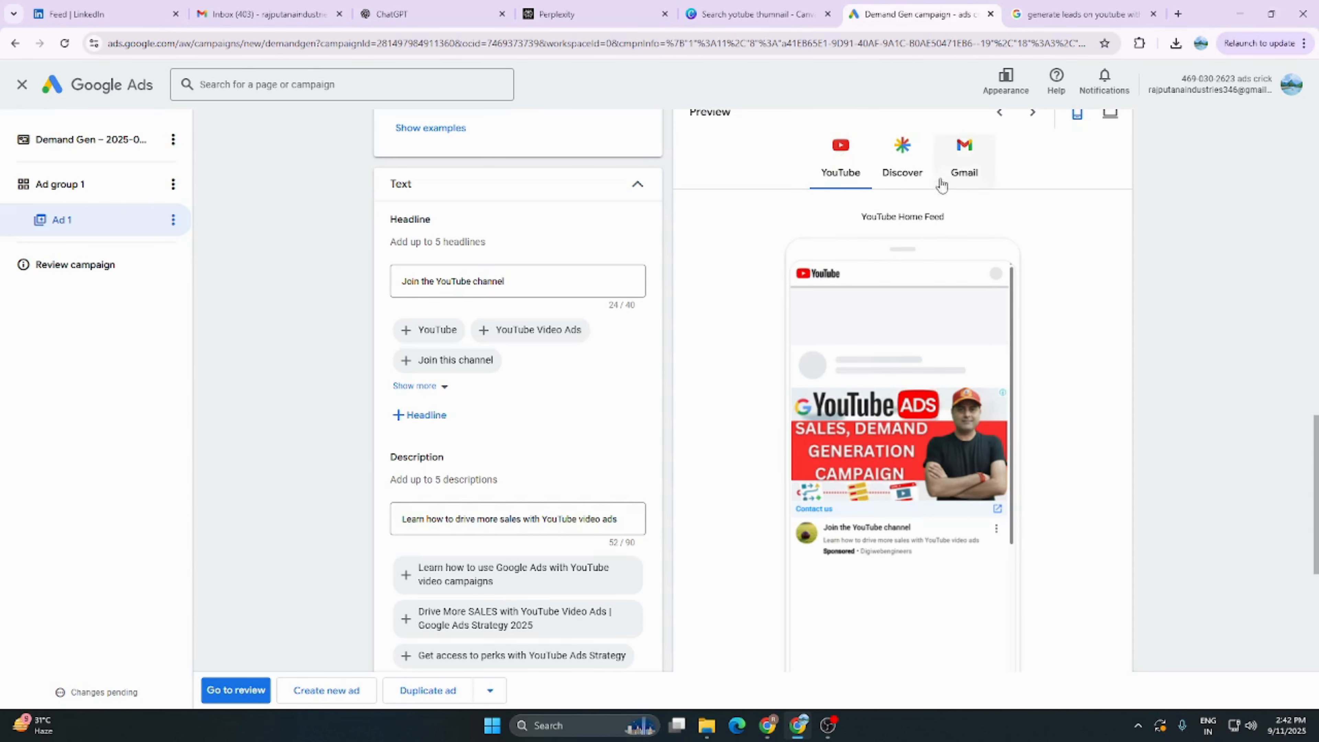
click(963, 152)
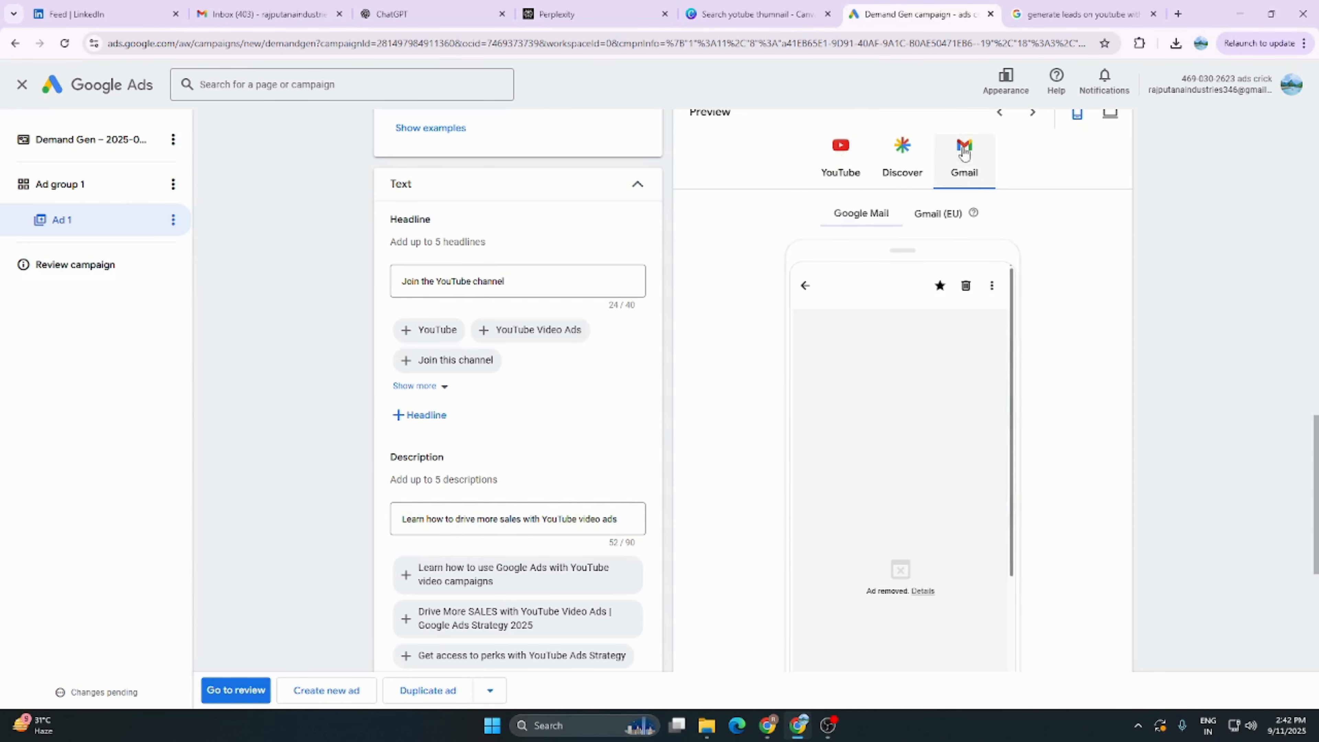
click(923, 591)
click(806, 288)
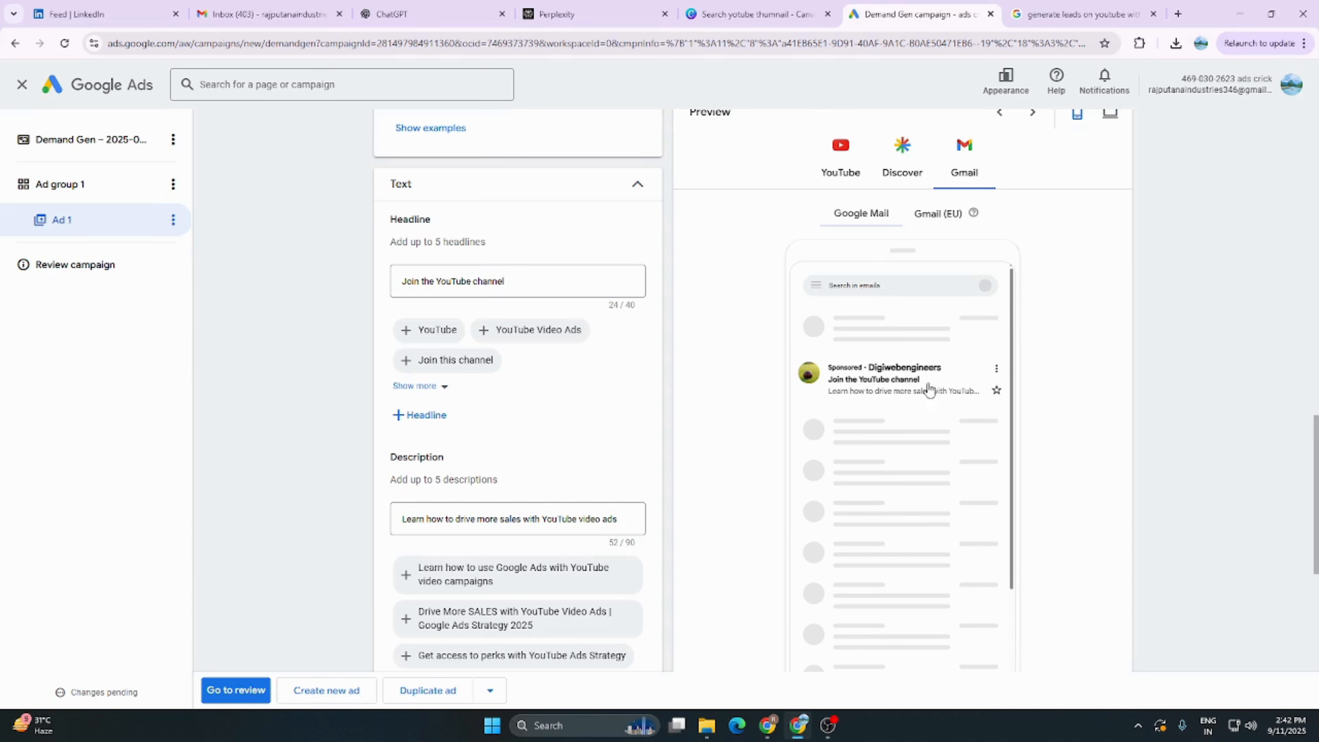
Continue to the campaign review and publish the Demand Gen campaign
scroll(589, 477, down, 5)
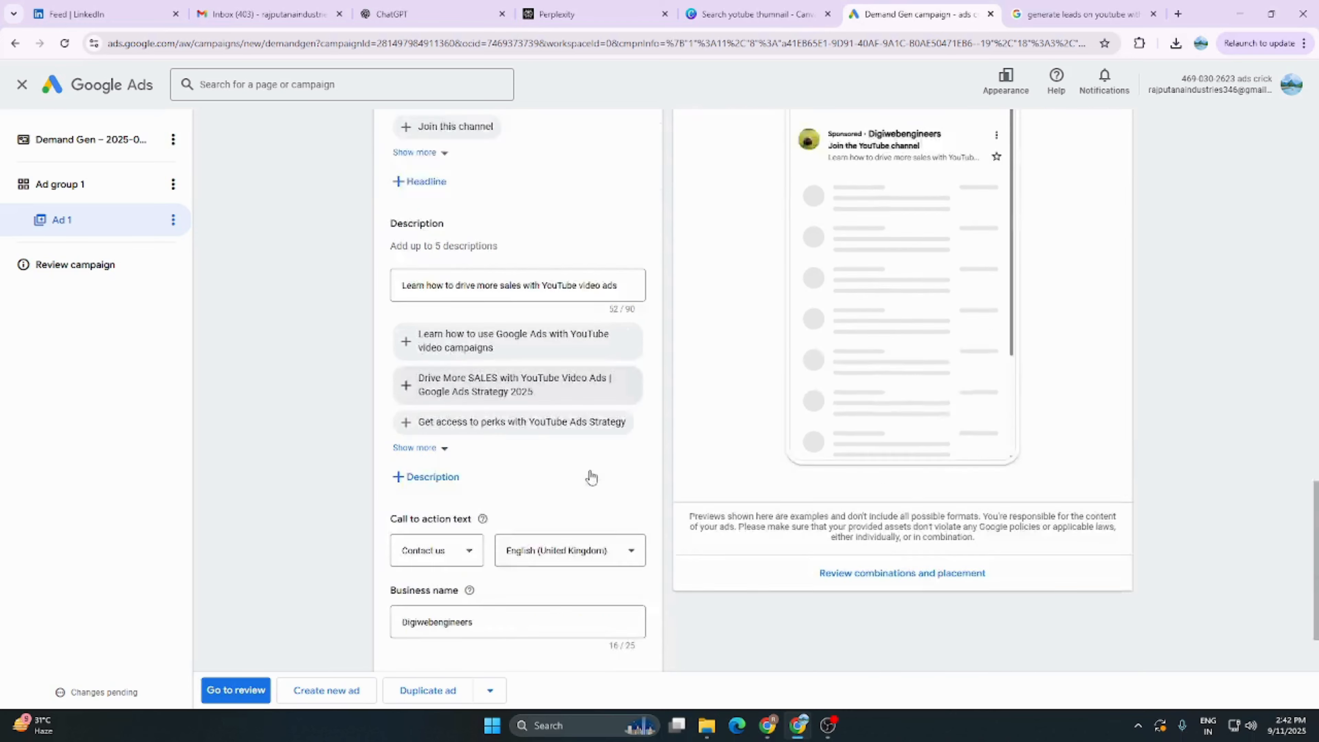
click(237, 690)
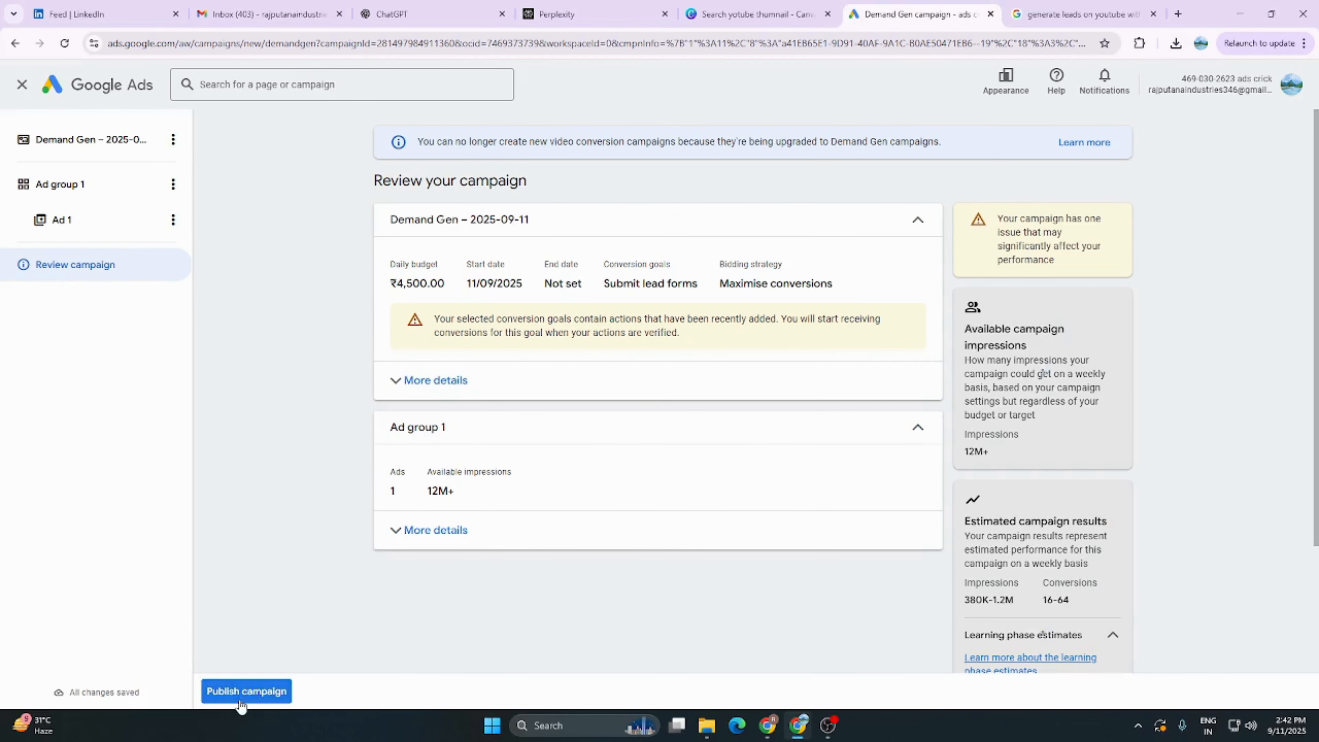
click(239, 691)
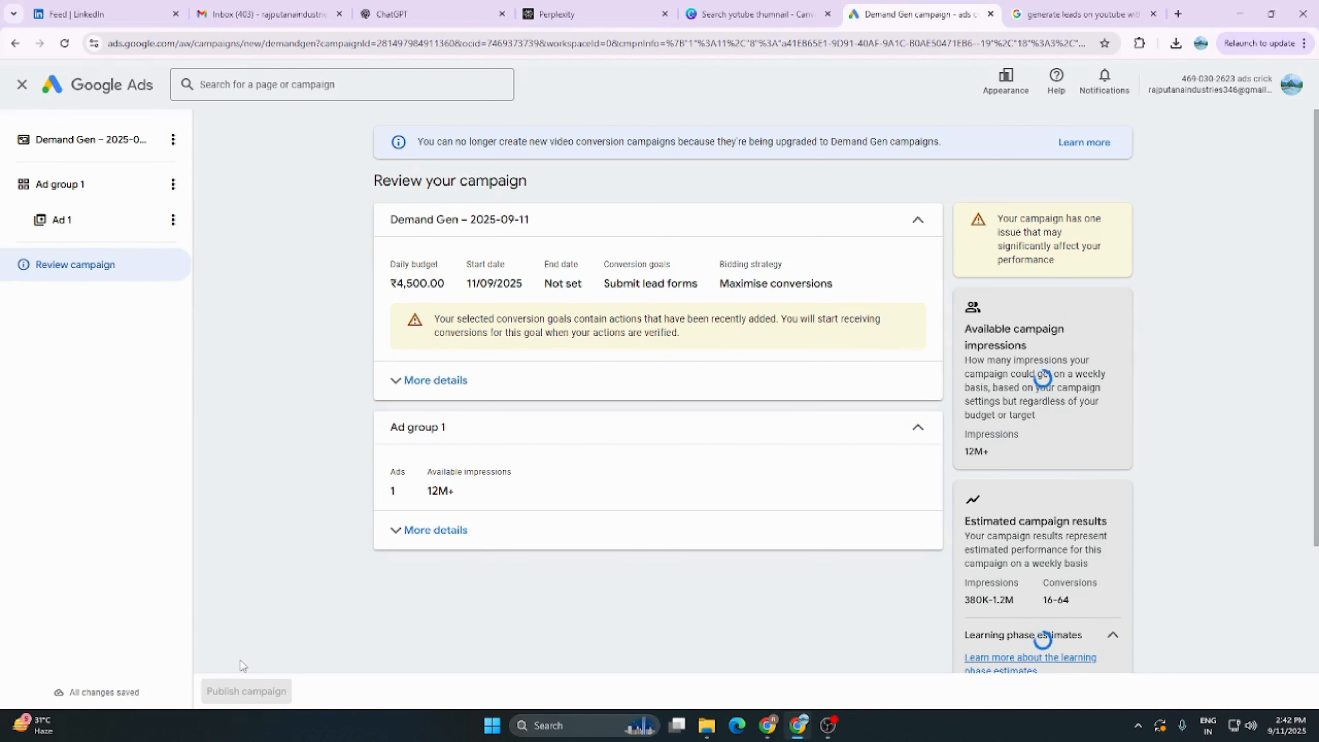